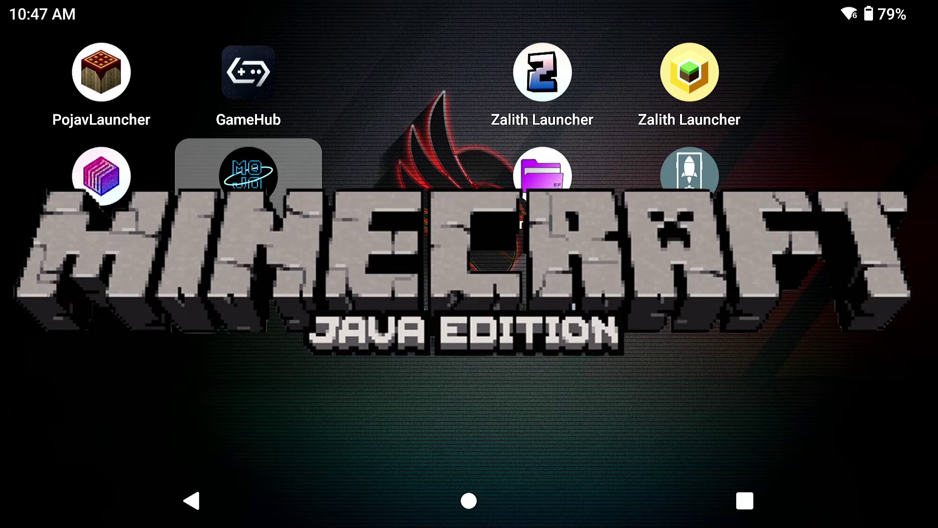
left_click(712, 86)
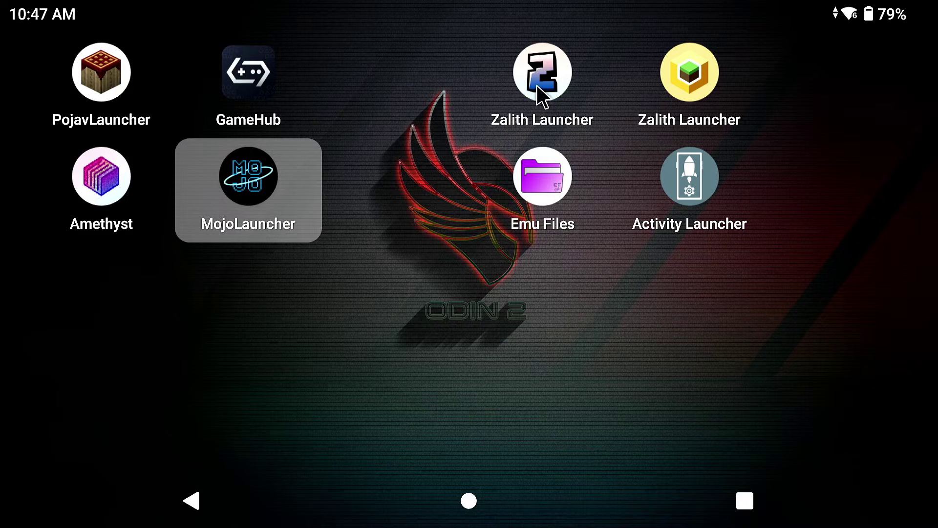
left_click(557, 90)
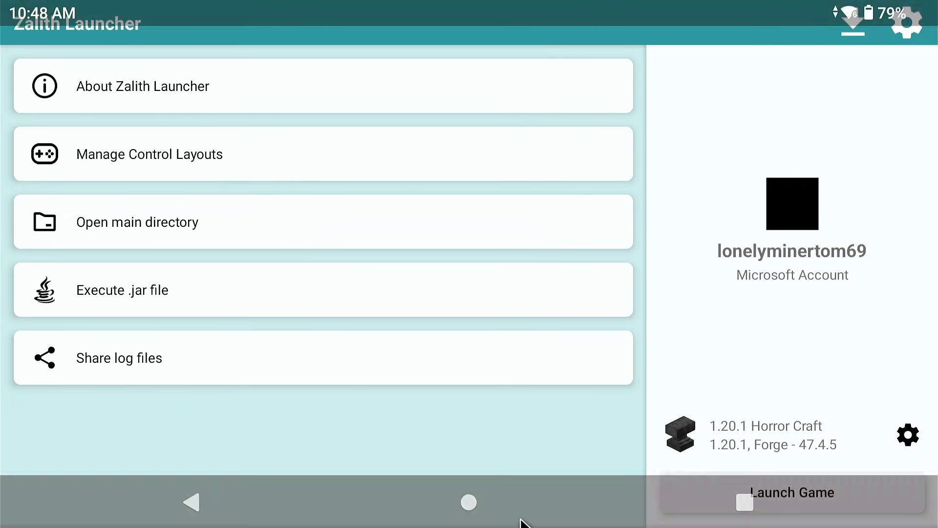
left_click(477, 502)
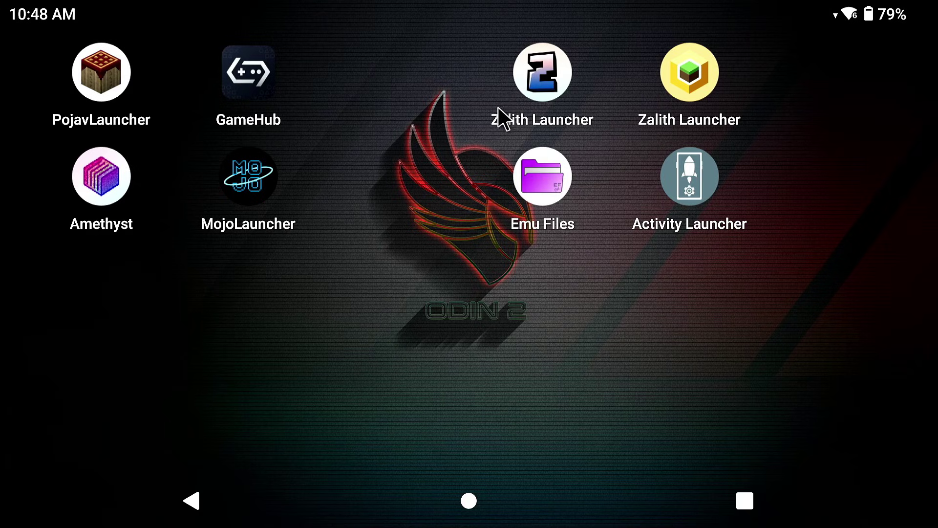
- Switch to Zalith Launcher and open its version and game path management
left_click(536, 89)
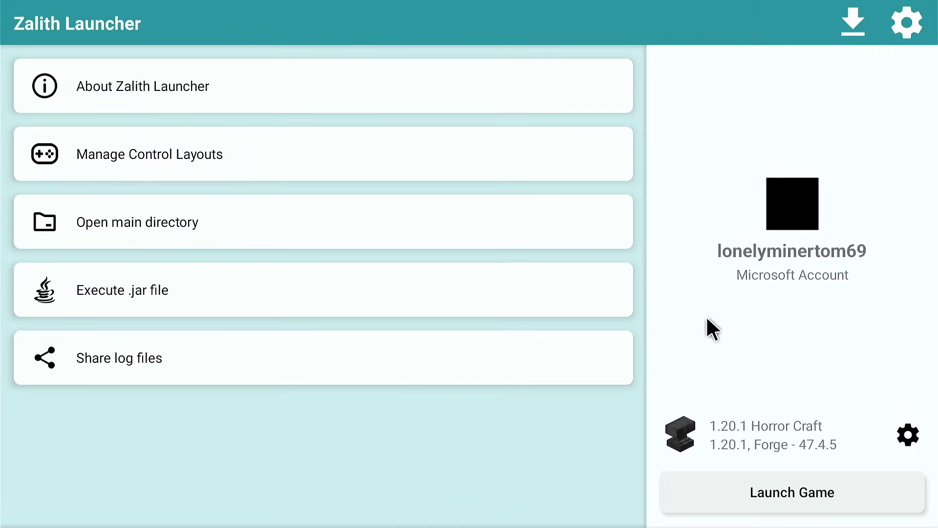
left_click(779, 443)
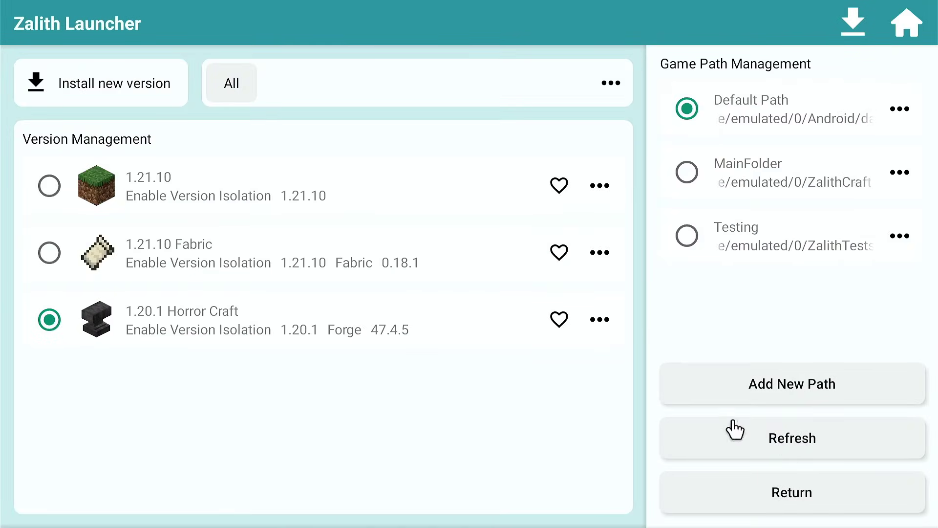
left_click(857, 503)
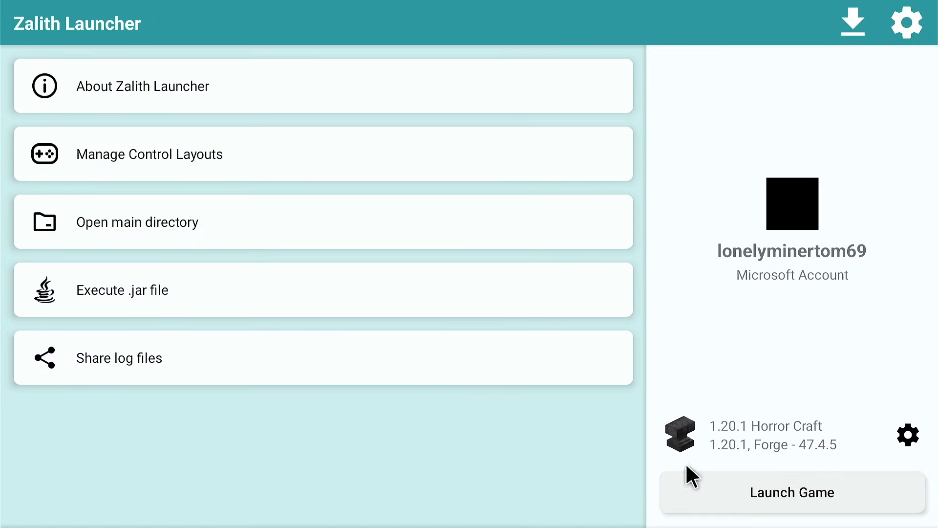
left_click(757, 441)
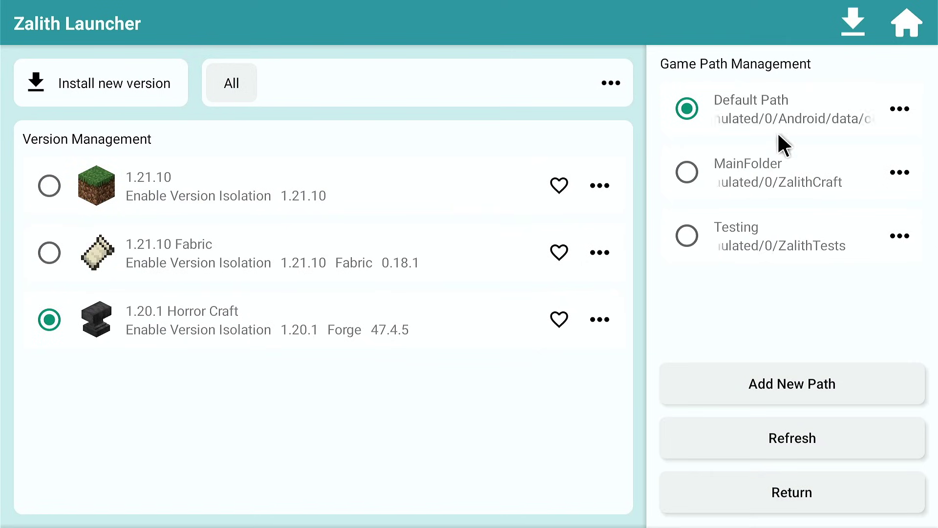
- Look through the installed versions under the MainFolder and Testing game paths, then reselect Default Path
left_click(769, 110)
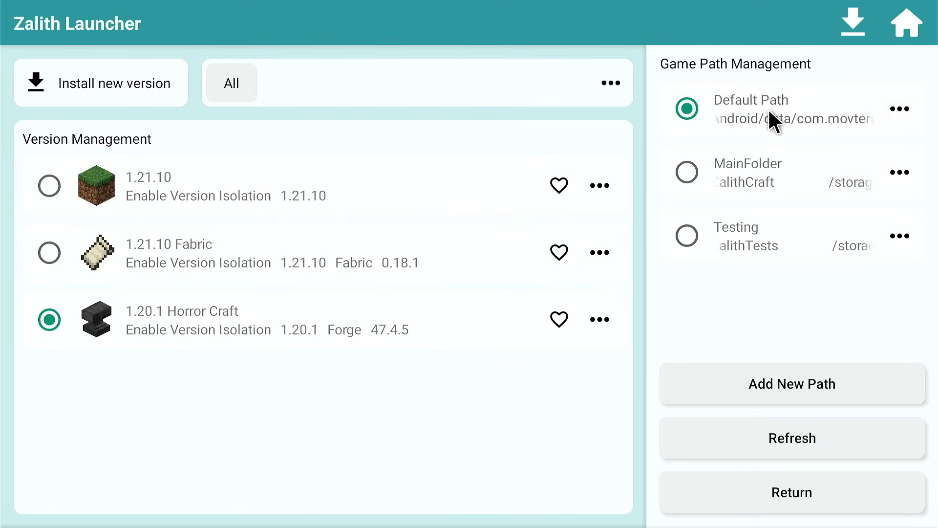
left_click(768, 177)
left_click(727, 230)
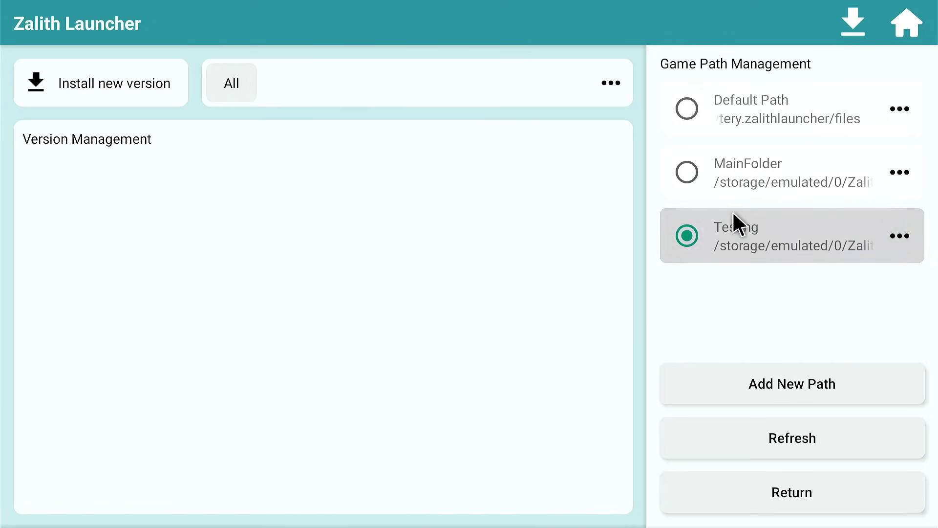
left_click(749, 170)
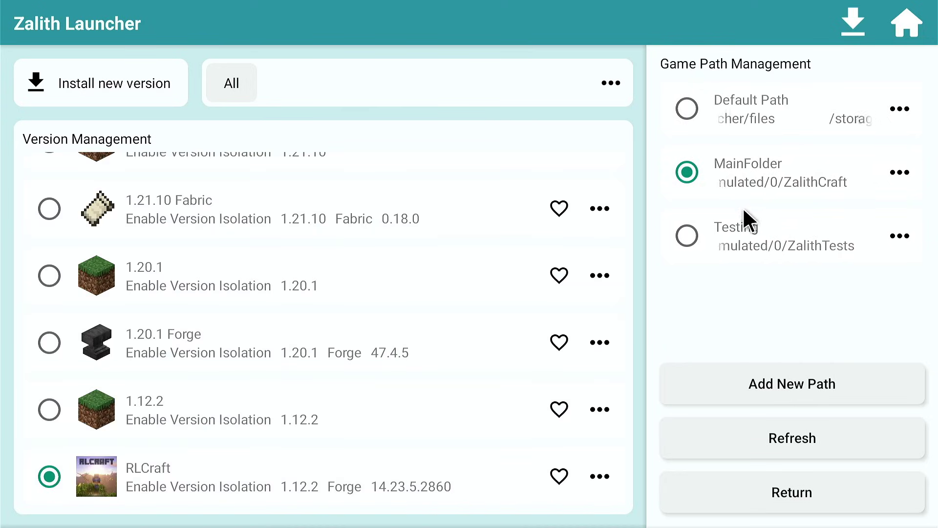
left_click(762, 120)
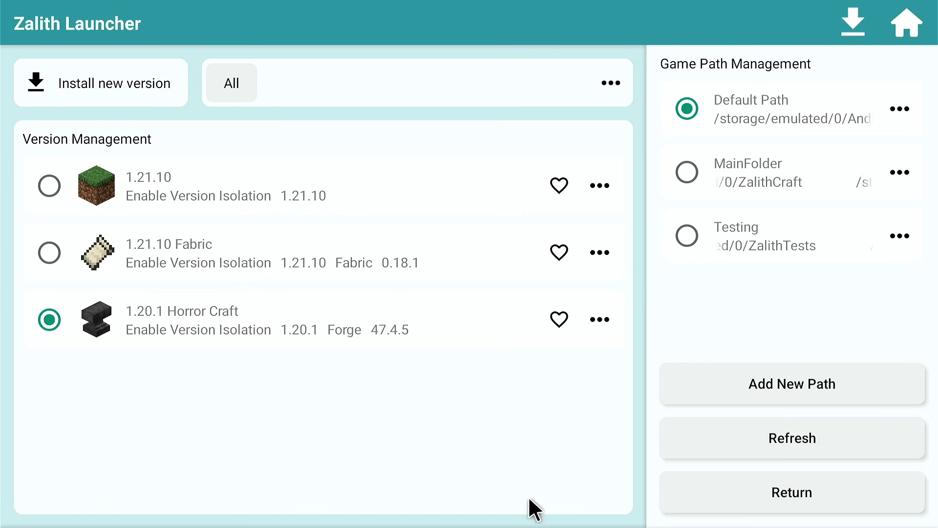
- Switch to Emu Files, examine the app storage locations it lists, and return to the home screen
left_click(468, 500)
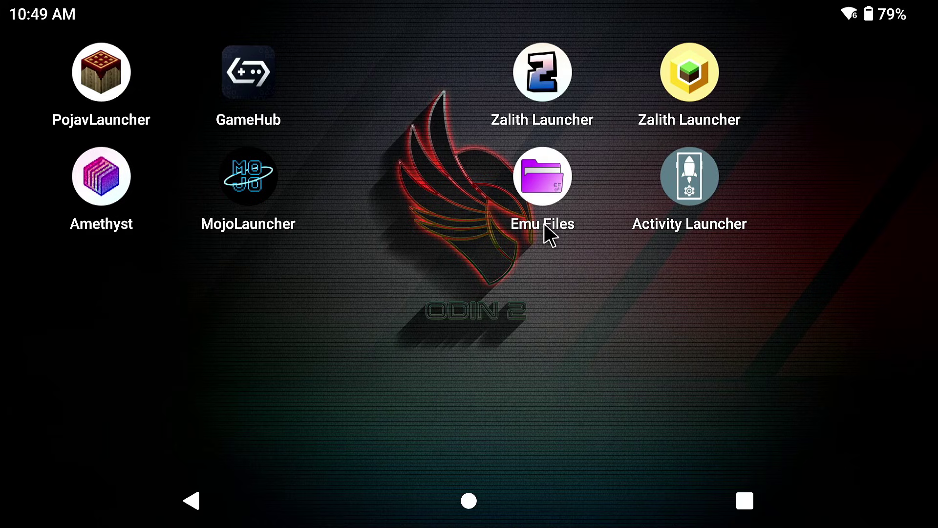
left_click(543, 196)
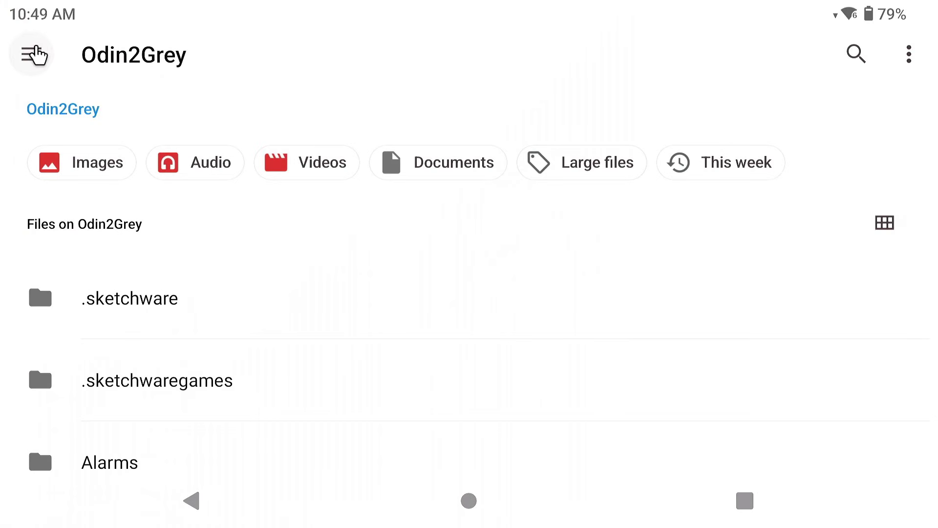
left_click(33, 53)
left_click_drag(222, 363, 252, 69)
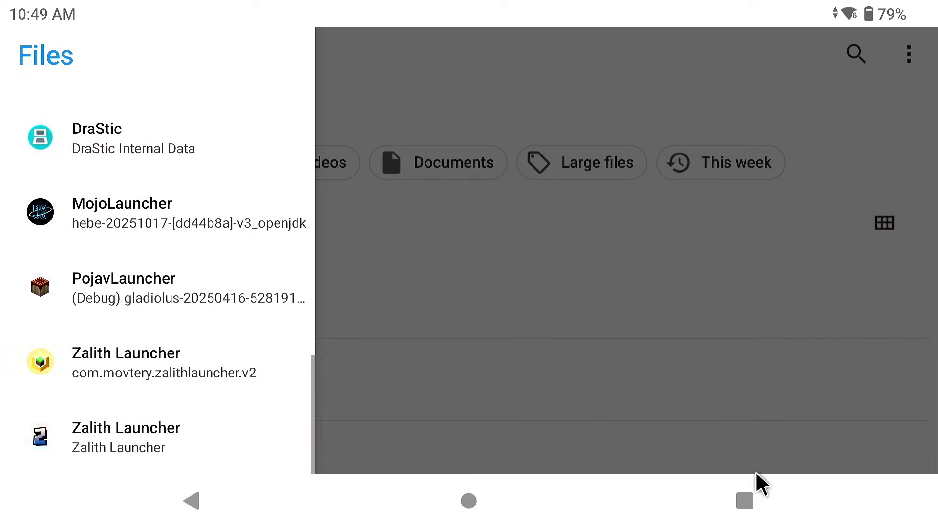
left_click(761, 353)
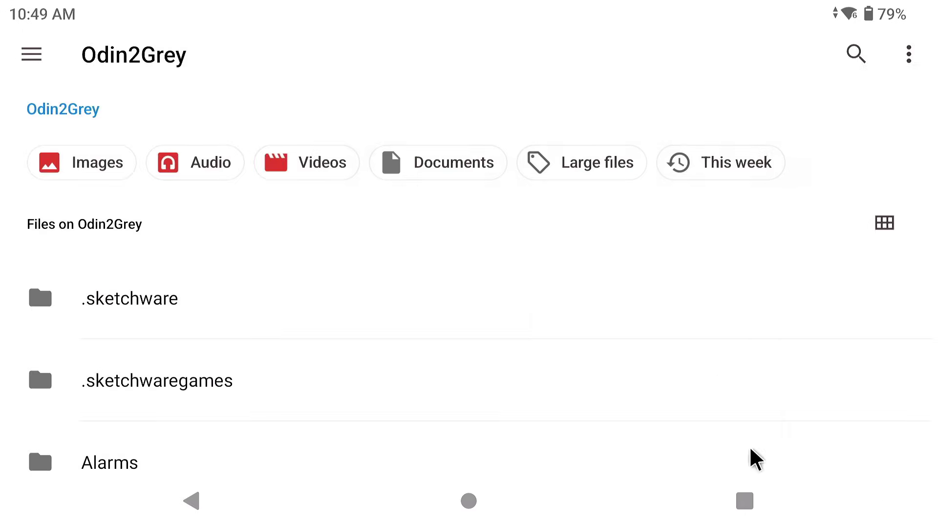
left_click(478, 496)
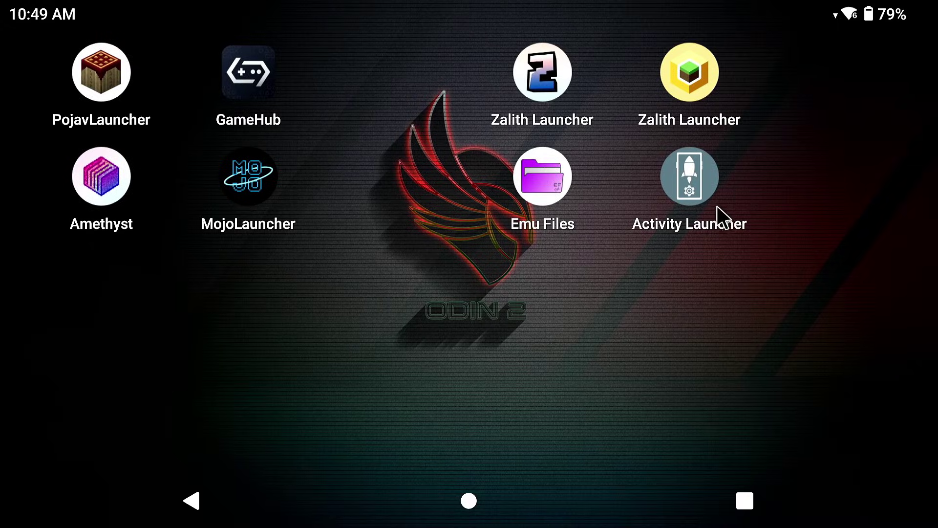
- Switch to Activity Launcher and launch the Files package's com.android.documentsui.LauncherActivity
left_click(686, 182)
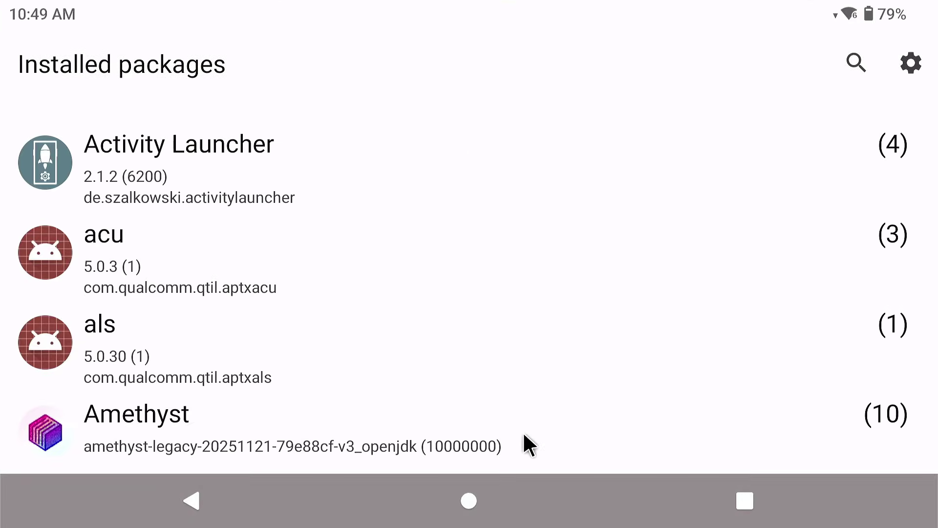
scroll(432, 244, "down", 15)
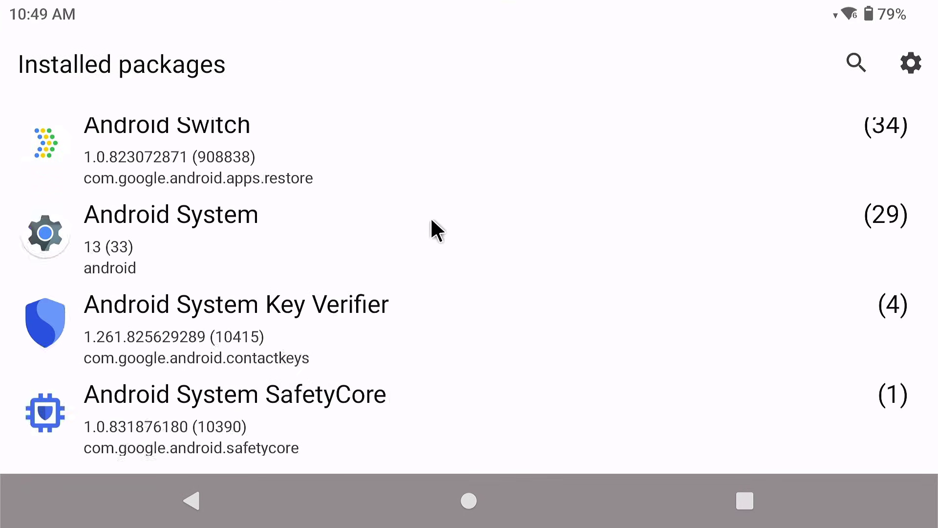
scroll(428, 147, "down", 20)
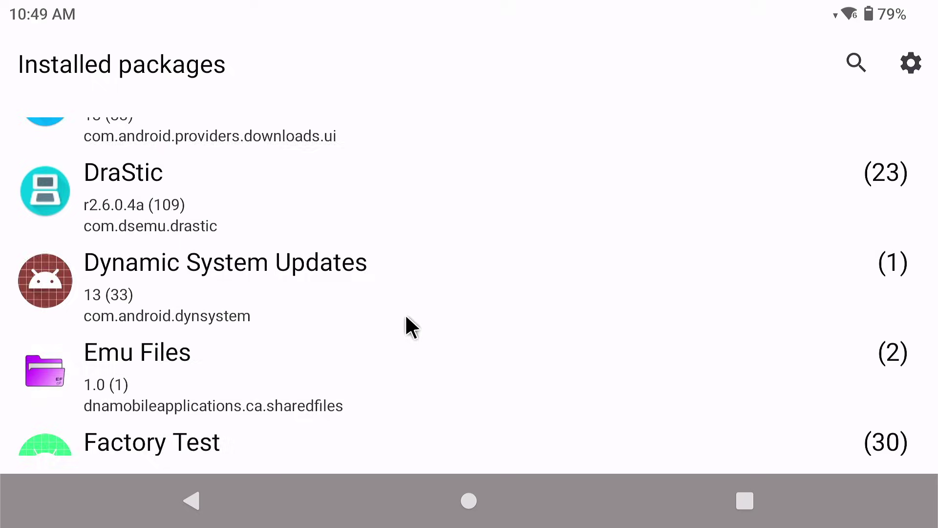
scroll(402, 226, "up", 3)
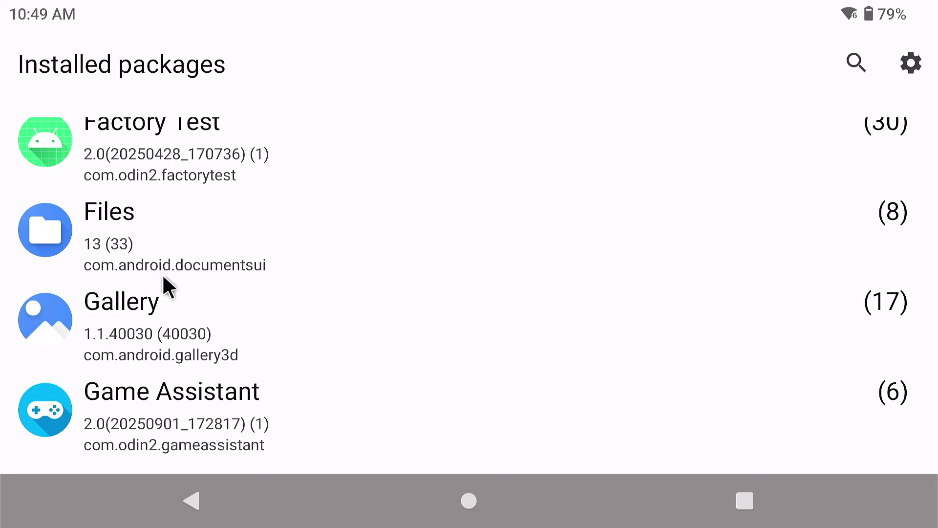
left_click(121, 236)
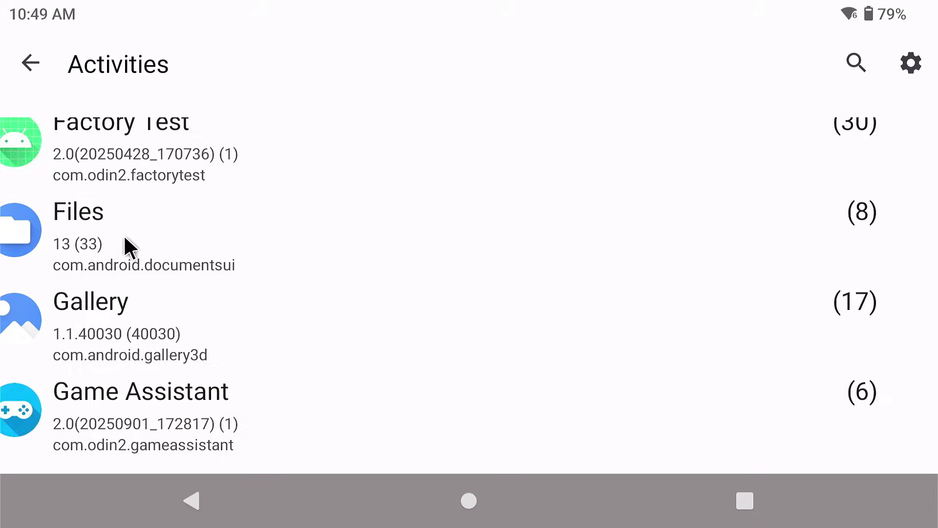
left_click(180, 162)
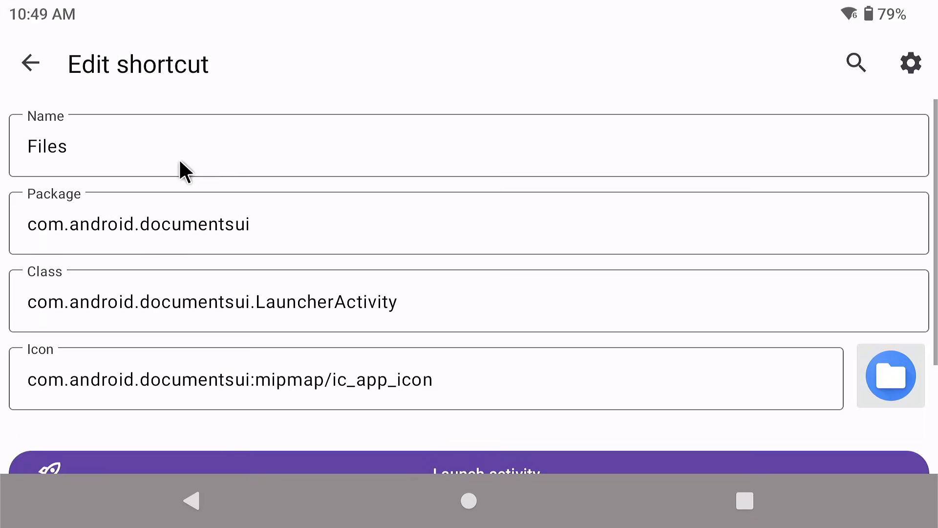
scroll(247, 444, "down", 3)
left_click(318, 326)
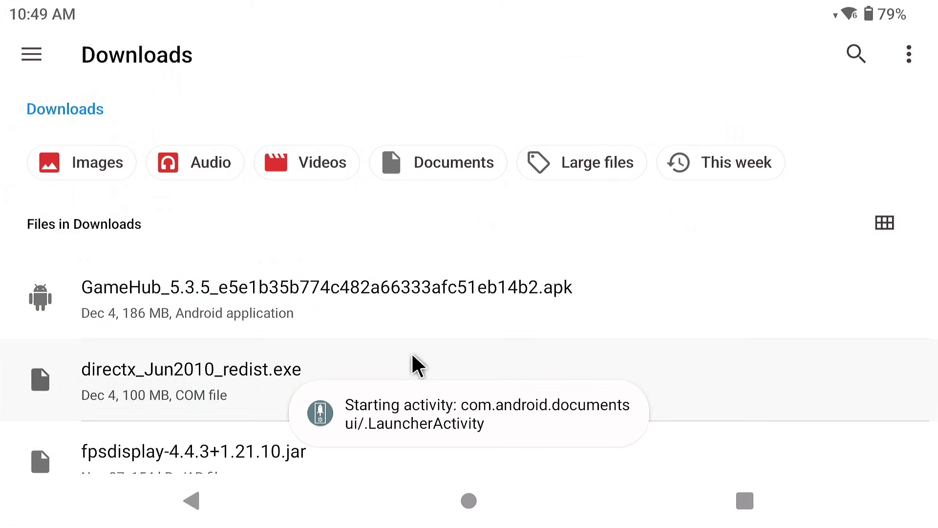
- Close the recently used apps, including Files and Emu Files, from the recent apps overview
left_click(744, 500)
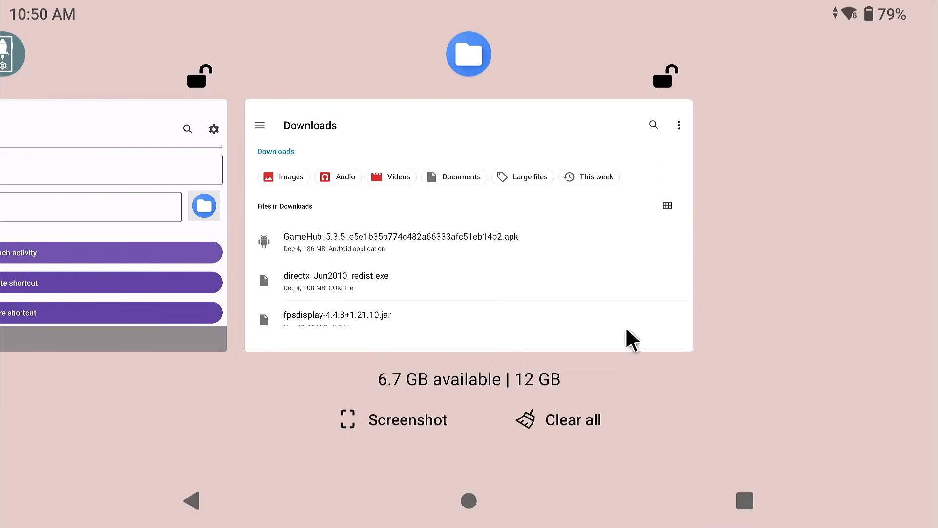
scroll(618, 262, "up", 3)
left_click_drag(496, 144, 497, 44)
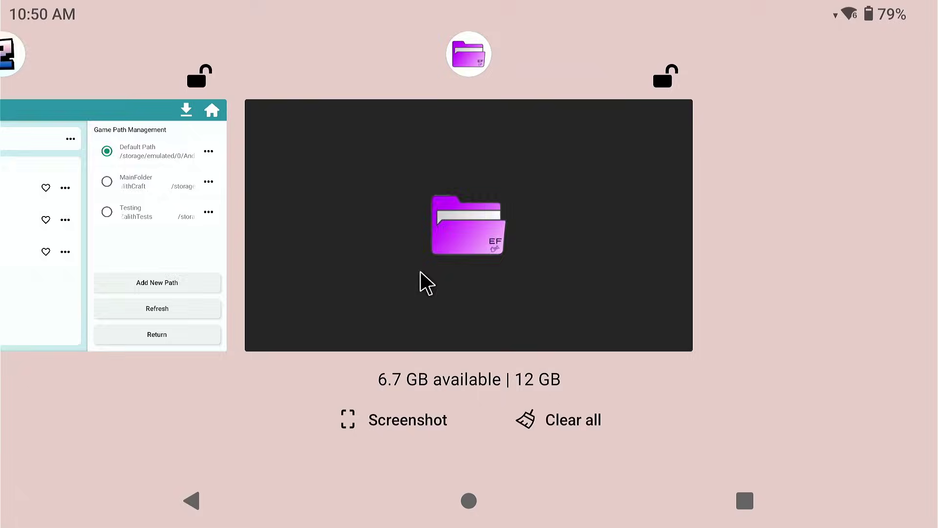
left_click_drag(421, 279, 411, 161)
left_click_drag(384, 269, 516, 187)
- Switch to Emu Files and open the storage location of the Zalith Launcher entry subtitled Zalith Launcher
left_click(562, 167)
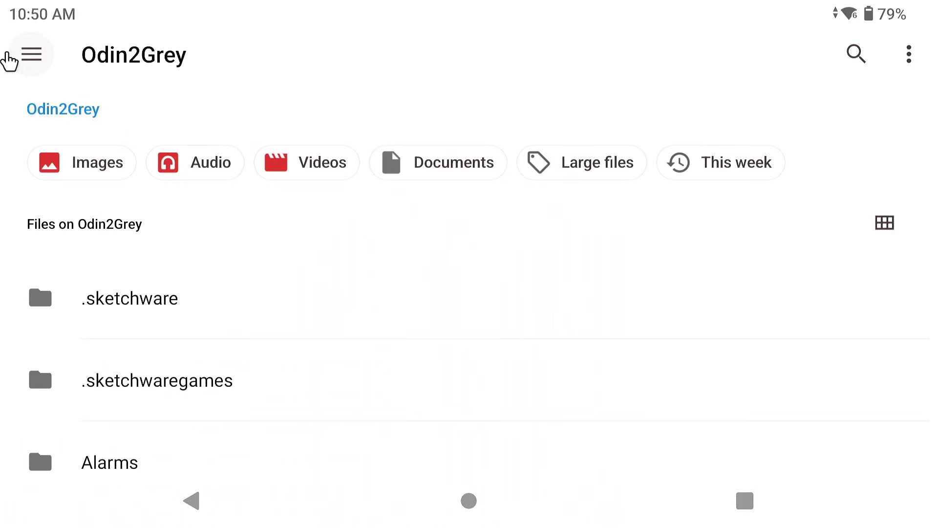
left_click(35, 66)
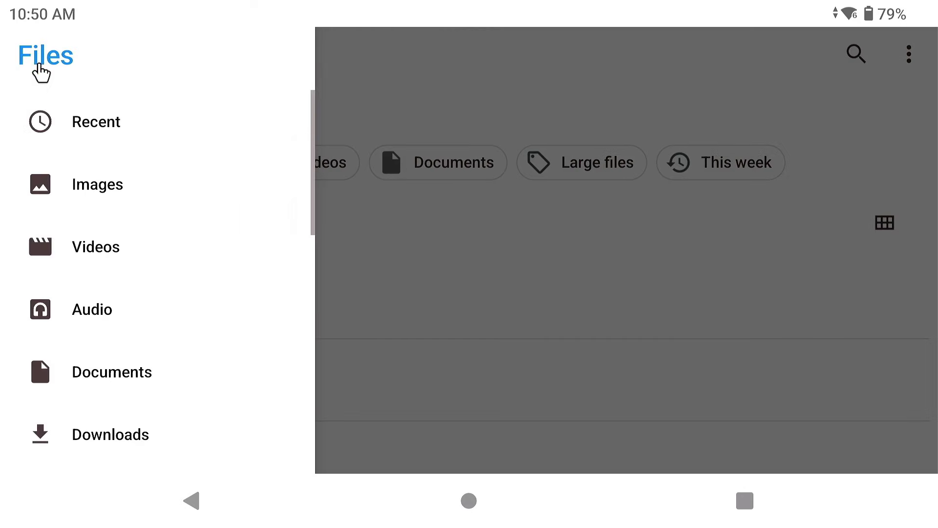
scroll(163, 362, "down", 5)
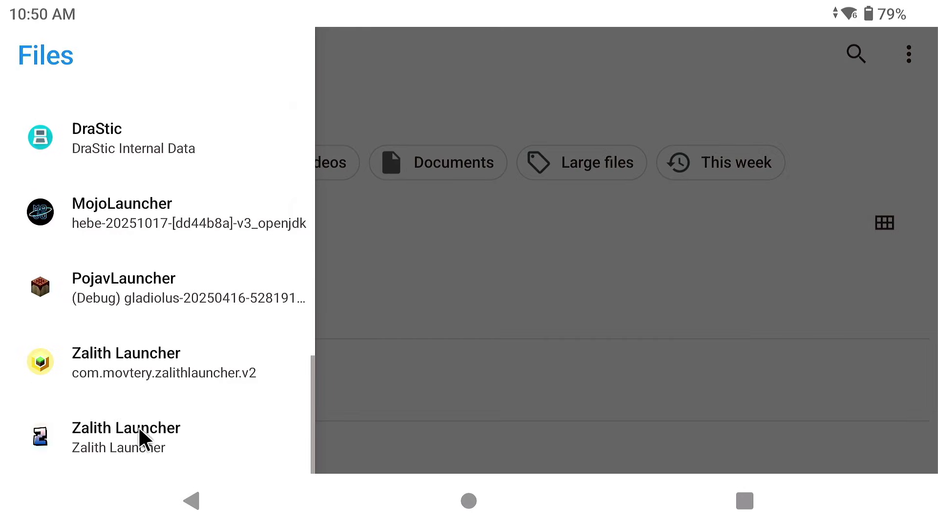
left_click(130, 439)
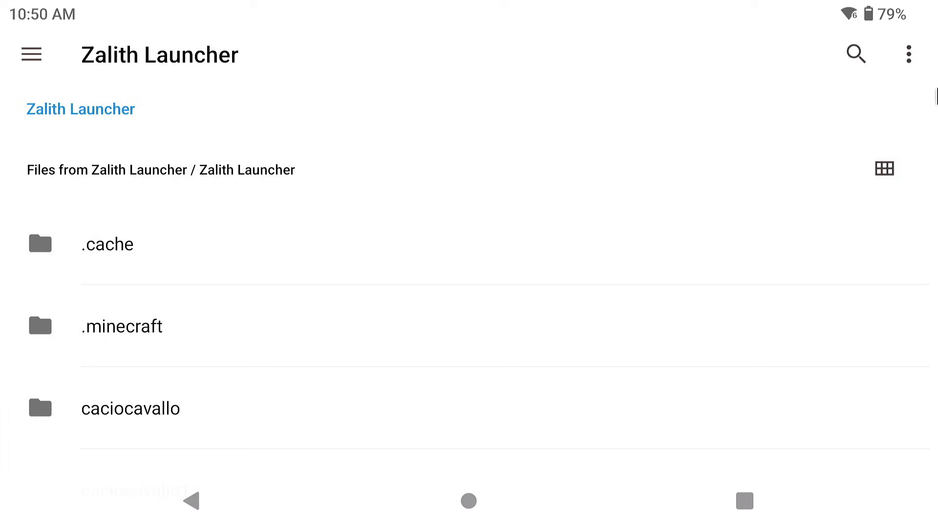
- Turn off the display of hidden files in the Zalith Launcher storage, then turn it back on
left_click(909, 65)
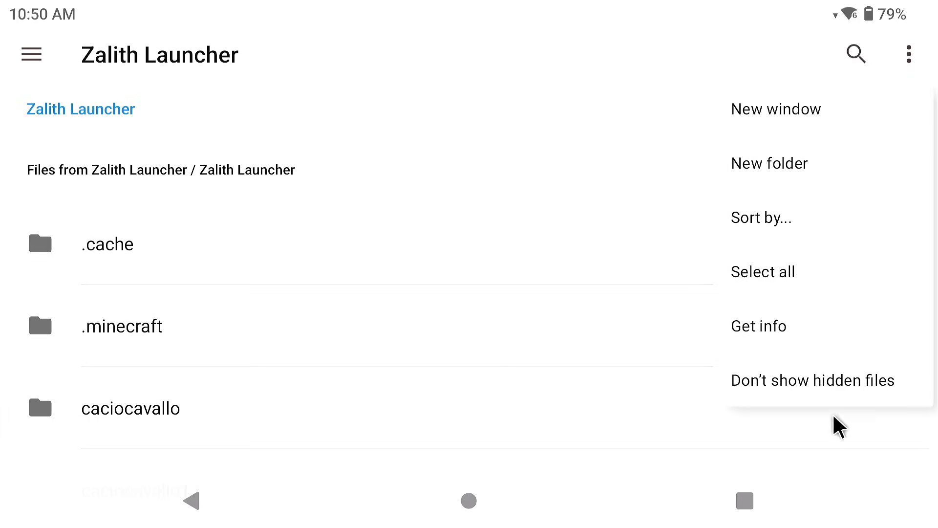
left_click(837, 398)
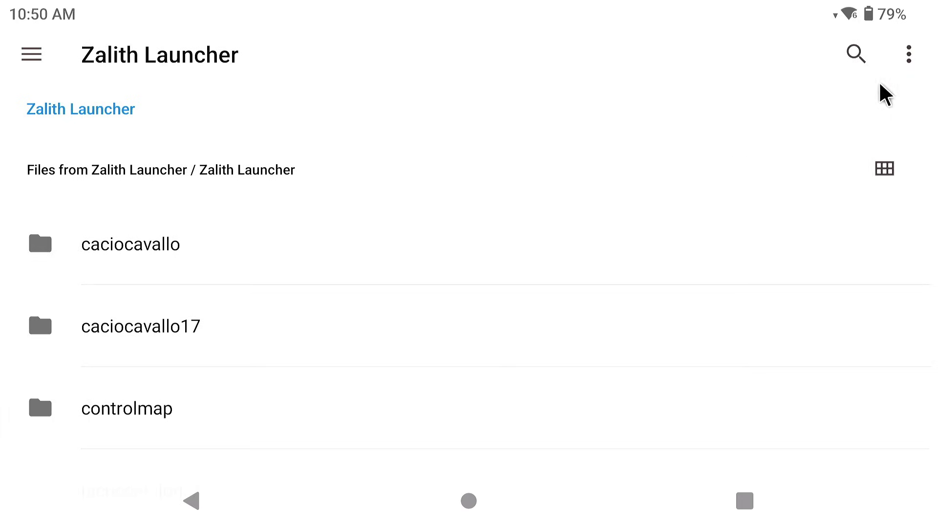
left_click(912, 56)
left_click(788, 381)
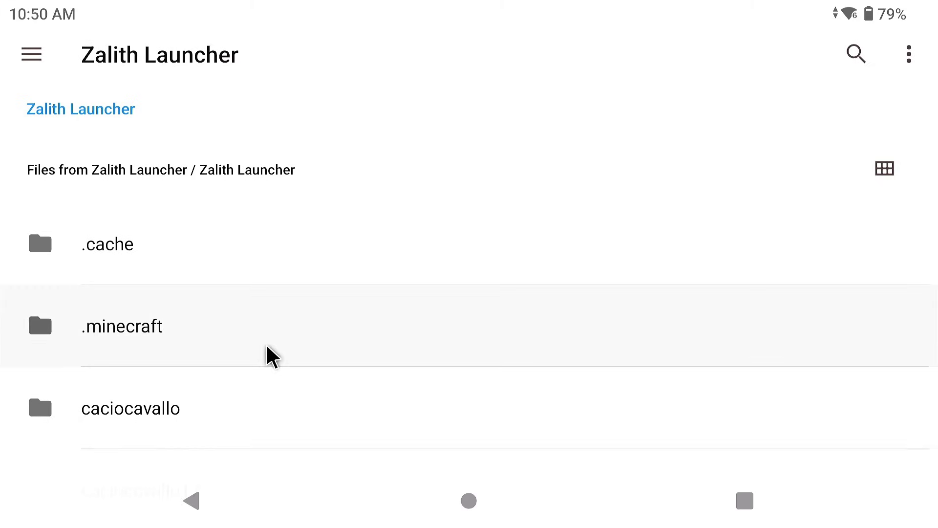
- Copy the .minecraft folder from the Zalith Launcher storage and go to the Odin2Grey storage
left_click(233, 336)
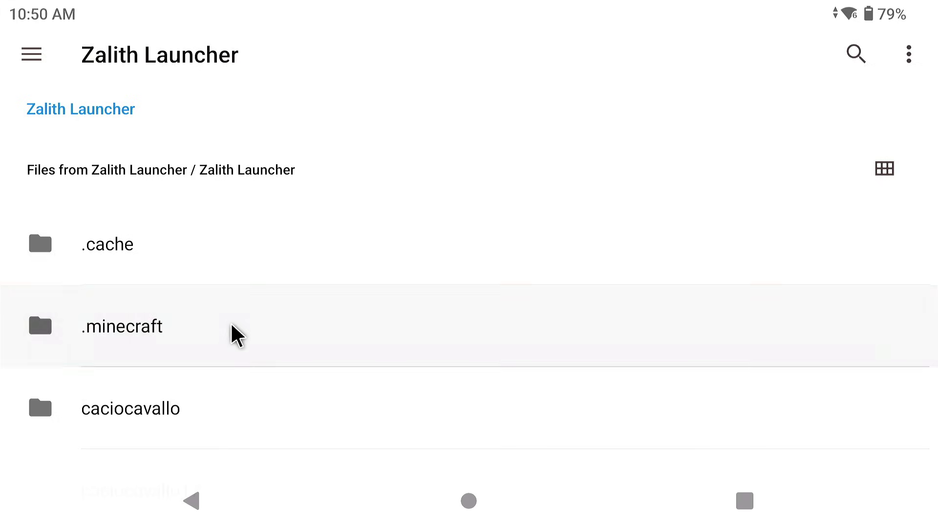
right_click(233, 335)
left_click(300, 350)
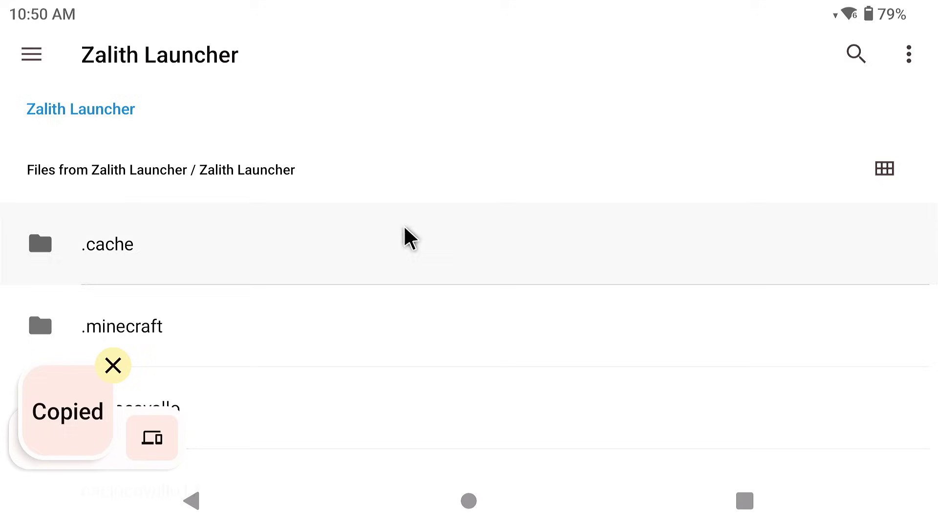
left_click(24, 64)
scroll(161, 283, "up", 10)
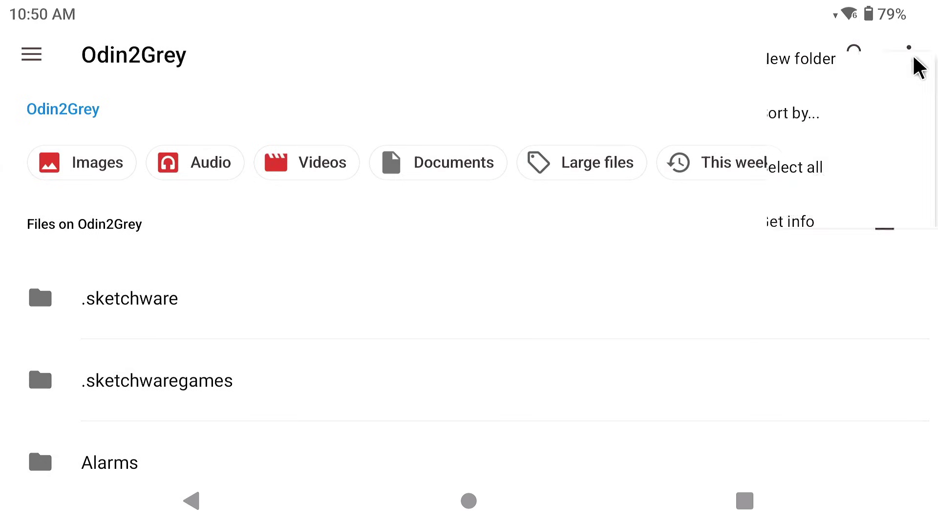
- Create a new folder named Z2Stuff in the Odin2Grey storage
left_click(811, 166)
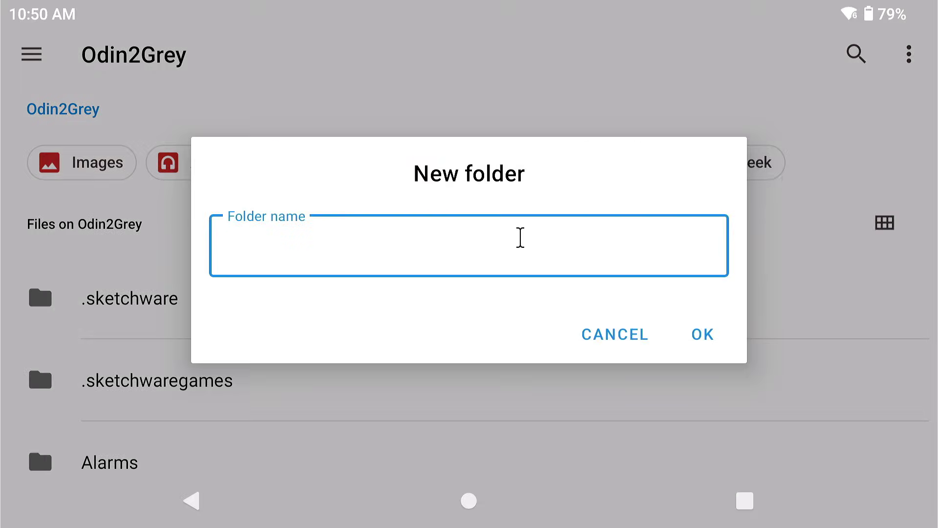
left_click(519, 237)
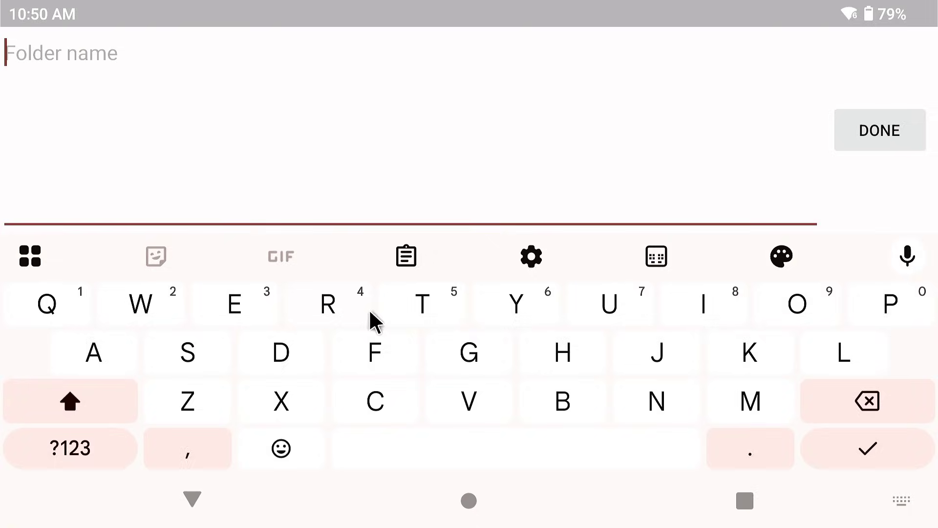
type("Z2")
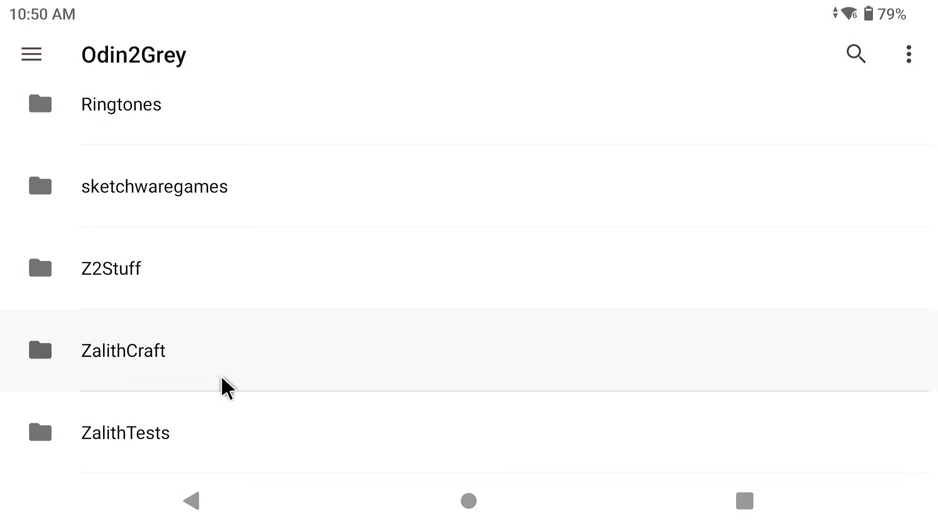
- Paste the copied .minecraft folder into the Z2Stuff folder and check the copy progress in the notifications
left_click(198, 269)
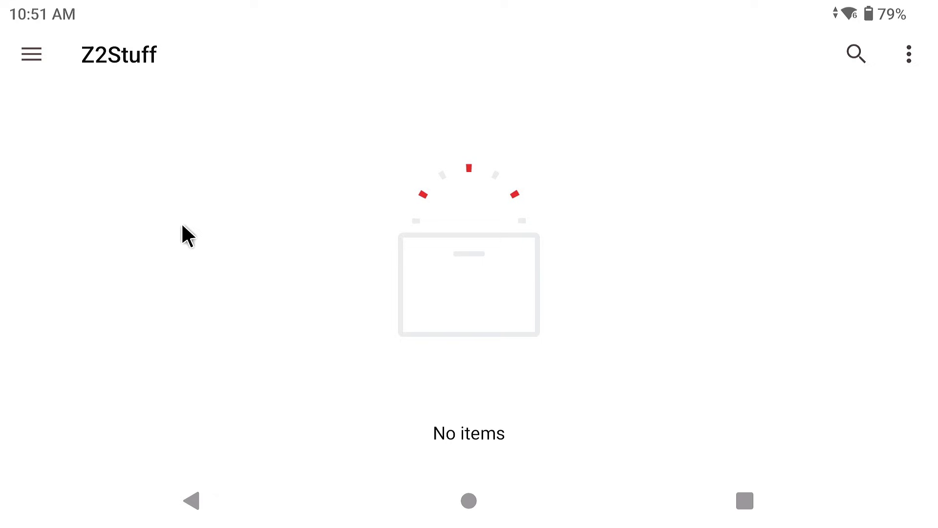
right_click(183, 234)
left_click(199, 242)
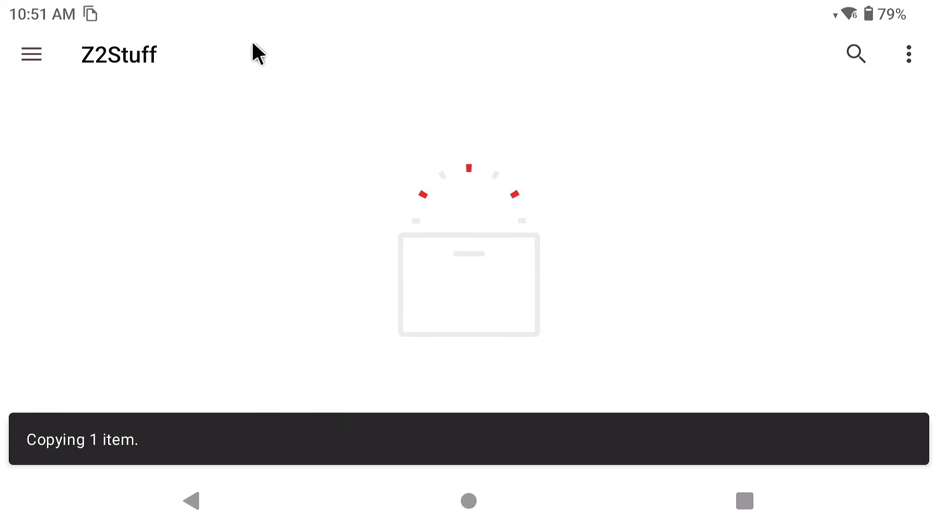
left_click_drag(220, 7, 216, 278)
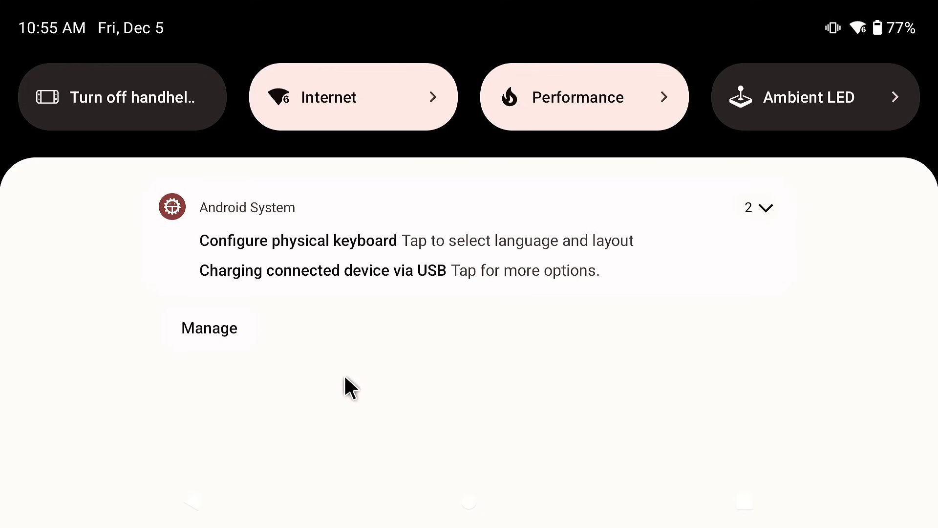
- Close the notifications and switch to the Zalith Launcher app from the home screen
left_click(360, 379)
left_click(459, 491)
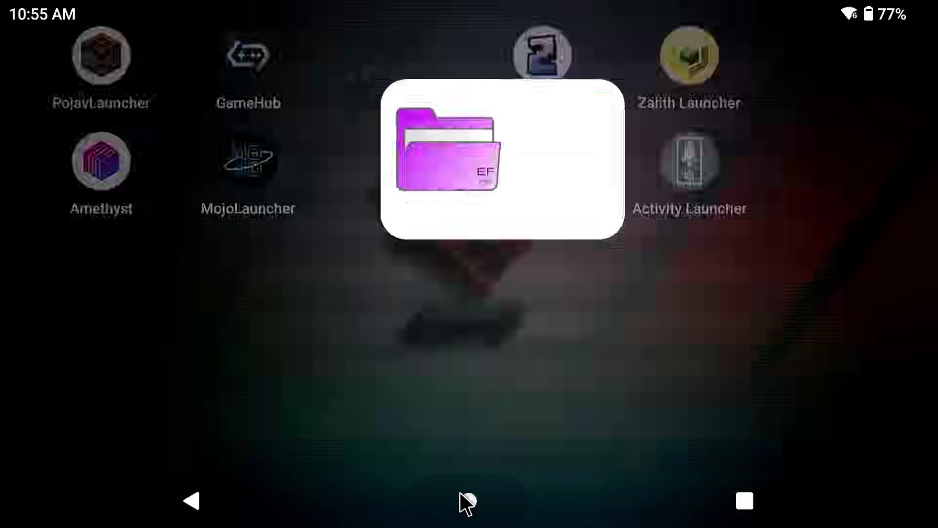
left_click(685, 98)
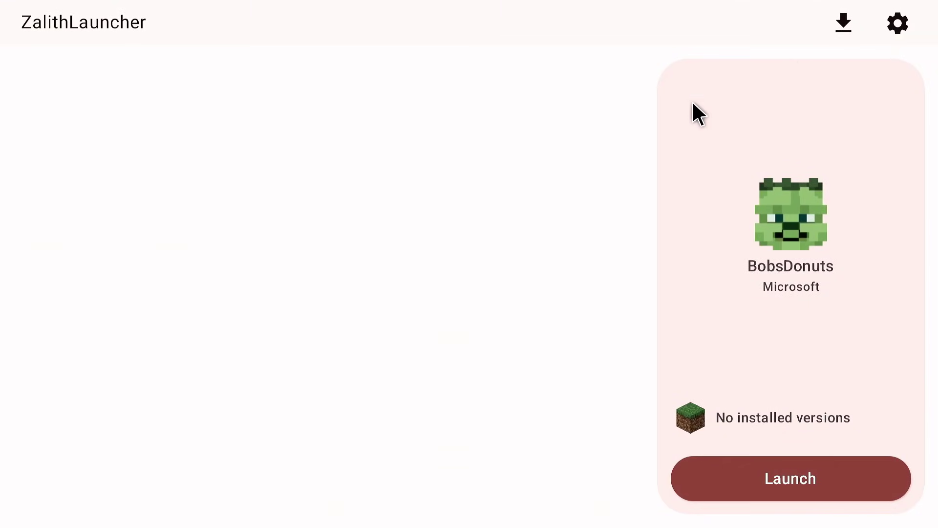
- Examine the available Global Renderer options in the launcher's renderer settings and return to the main screen
left_click(900, 25)
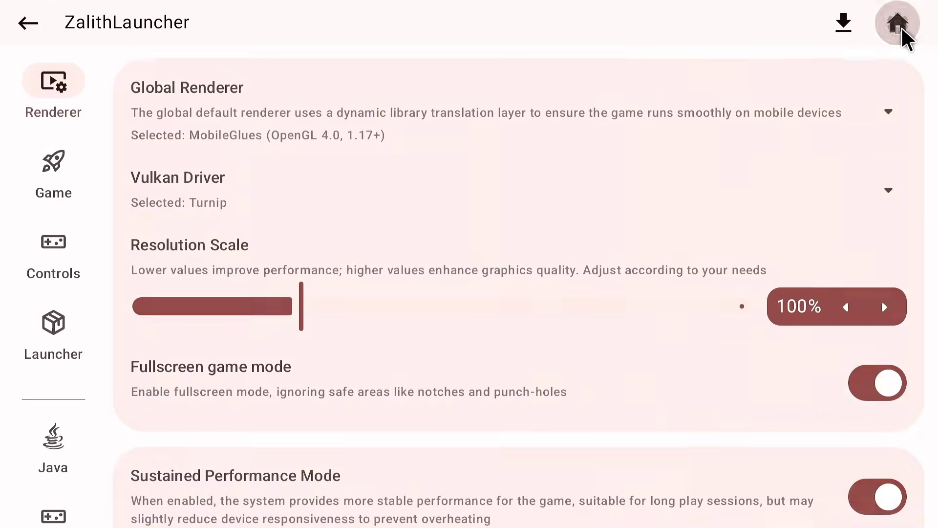
left_click(660, 112)
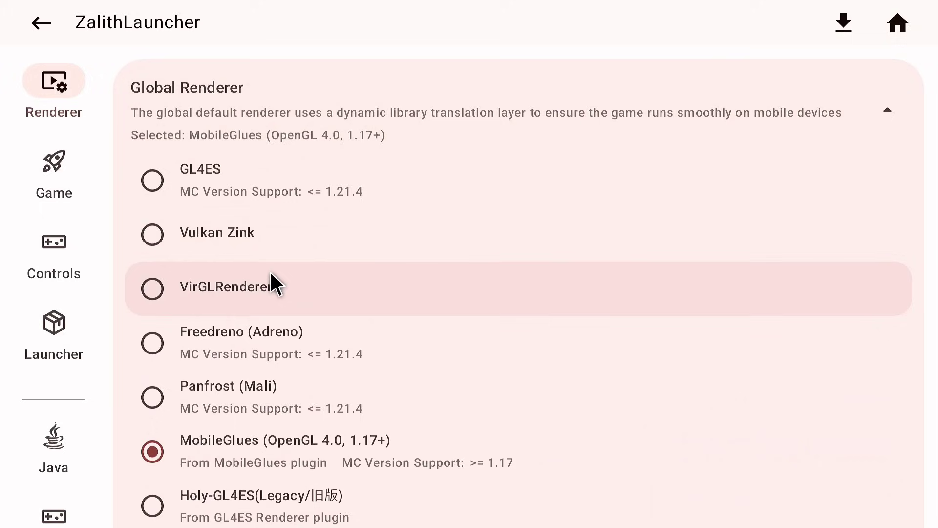
scroll(270, 270, "down", 6)
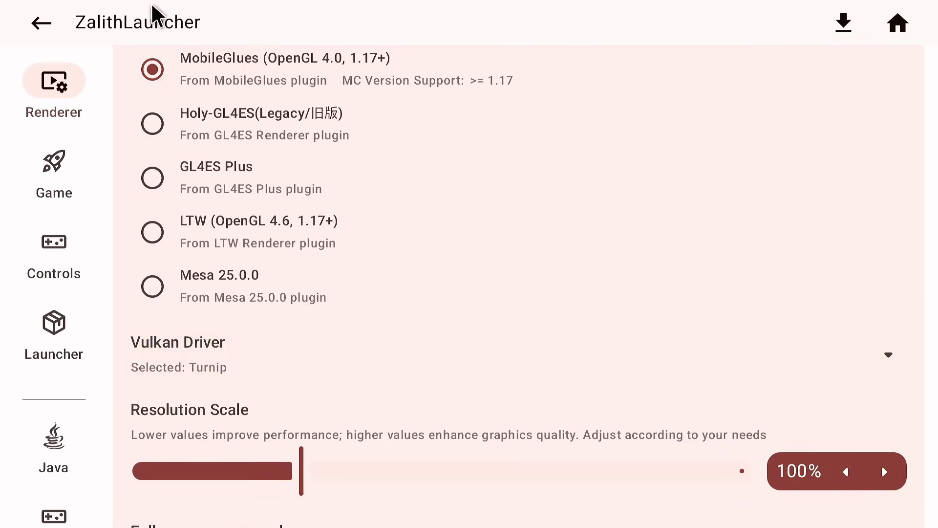
left_click(50, 23)
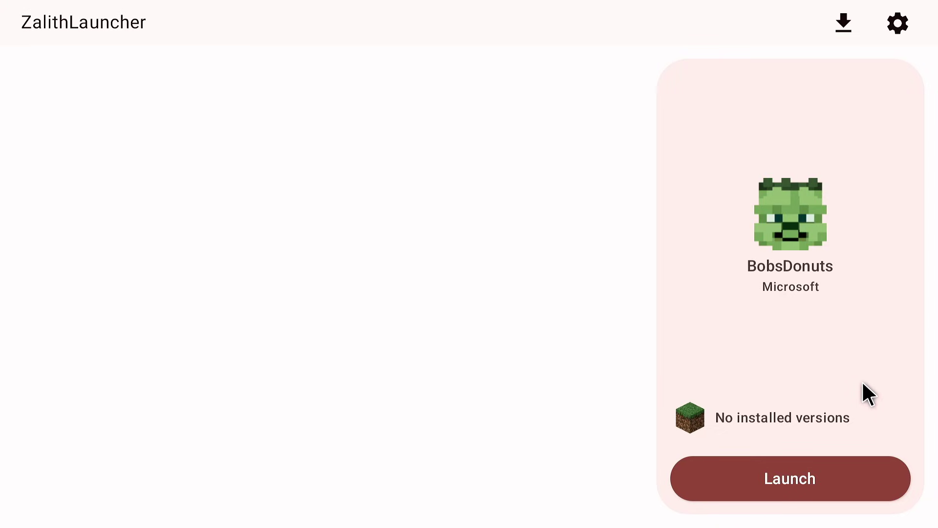
- Start adding a game folder in the version manager and choose /storage/emulated/0/Z2Stuff/.minecraft as its location
left_click(743, 420)
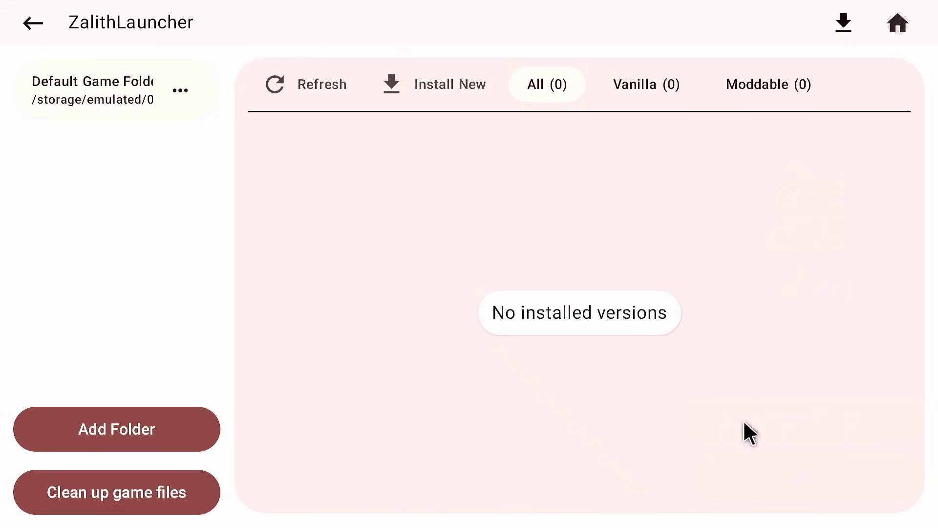
left_click(163, 433)
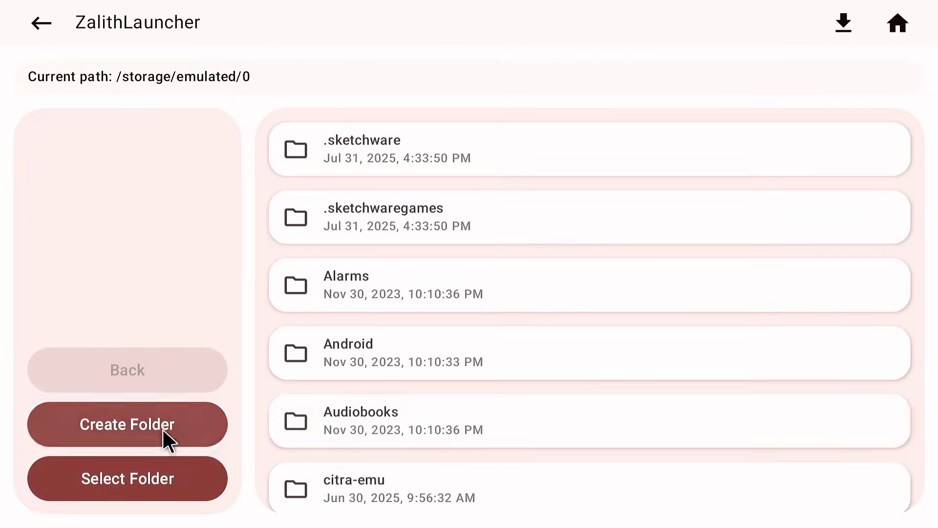
scroll(617, 411, "down", 10)
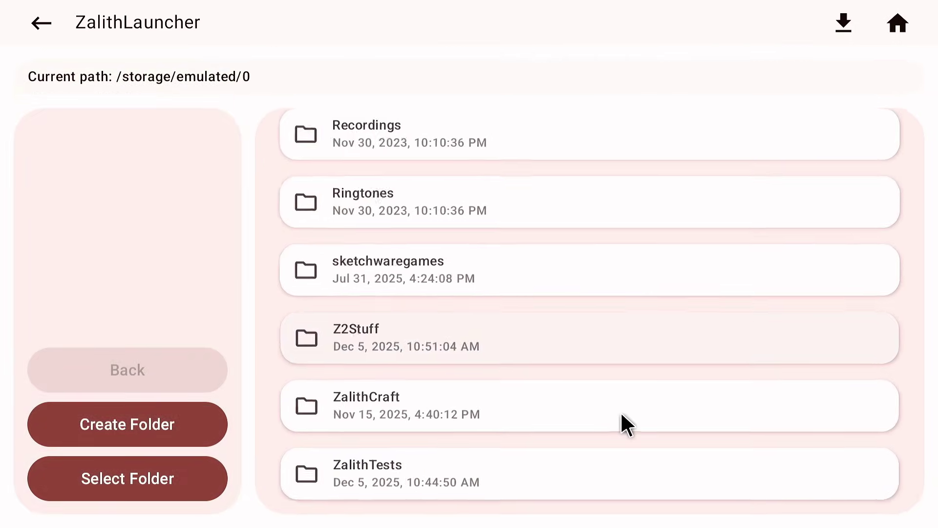
left_click(454, 332)
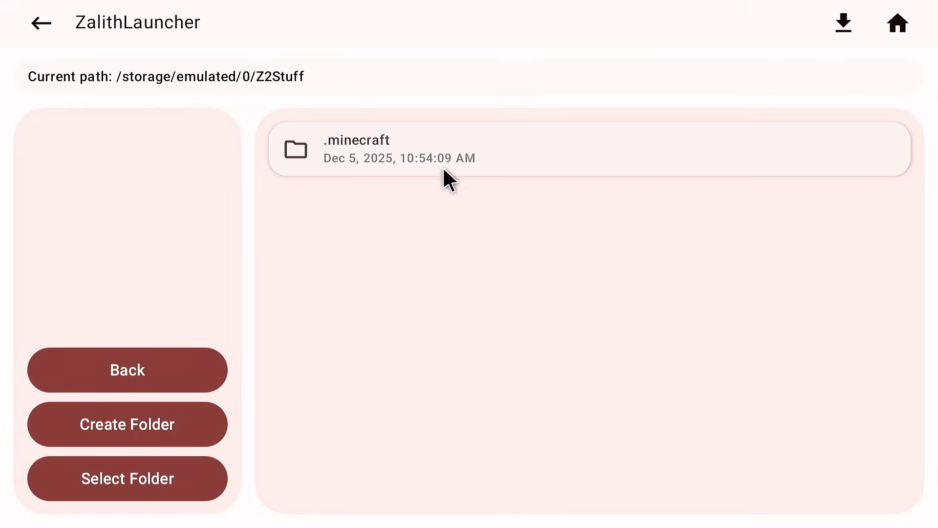
left_click(418, 151)
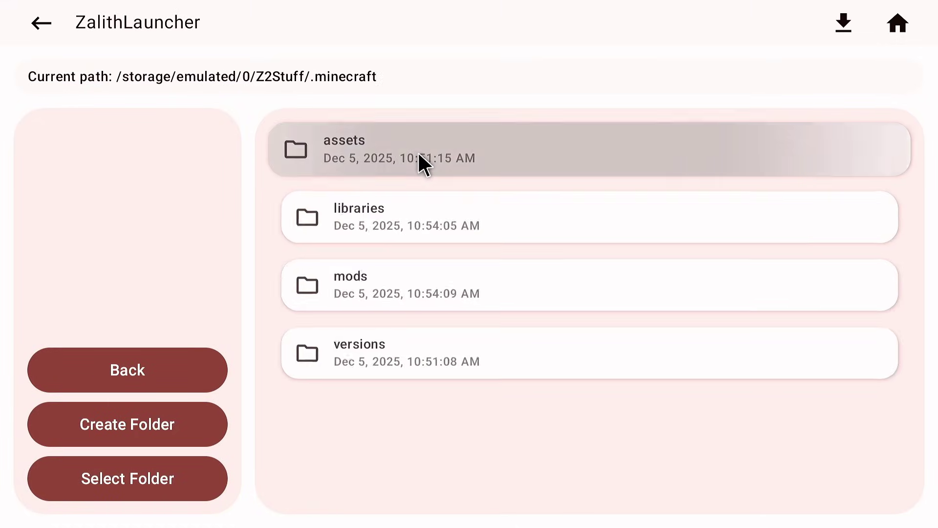
left_click(111, 482)
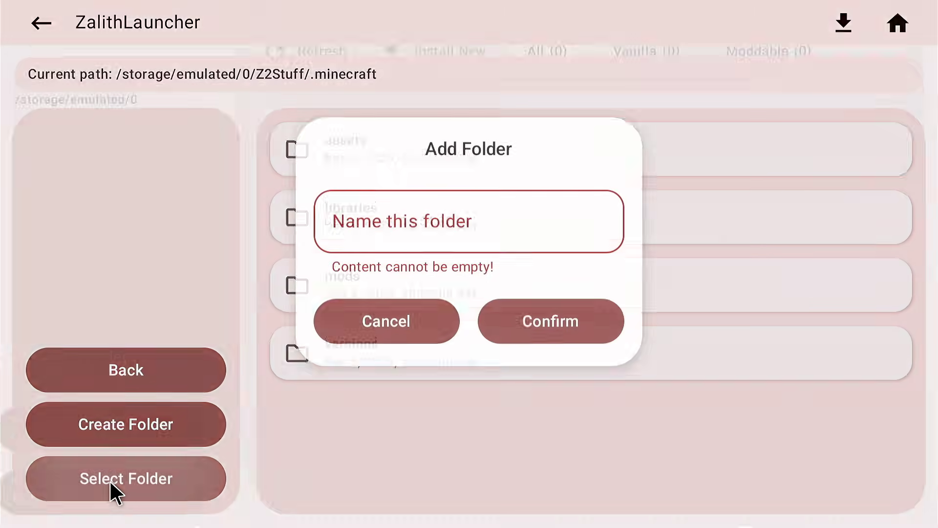
- Name the added game folder Z2MaIN and make it the active game folder
left_click(454, 217)
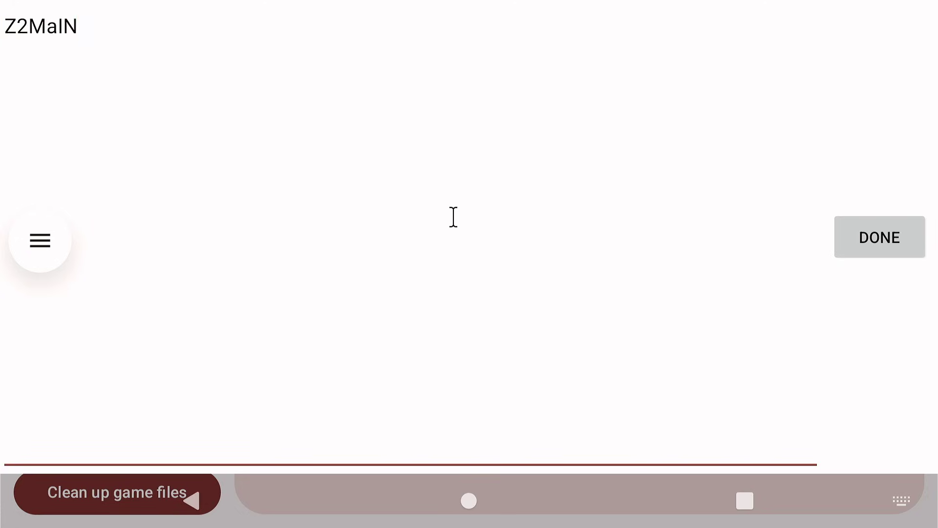
left_click(837, 255)
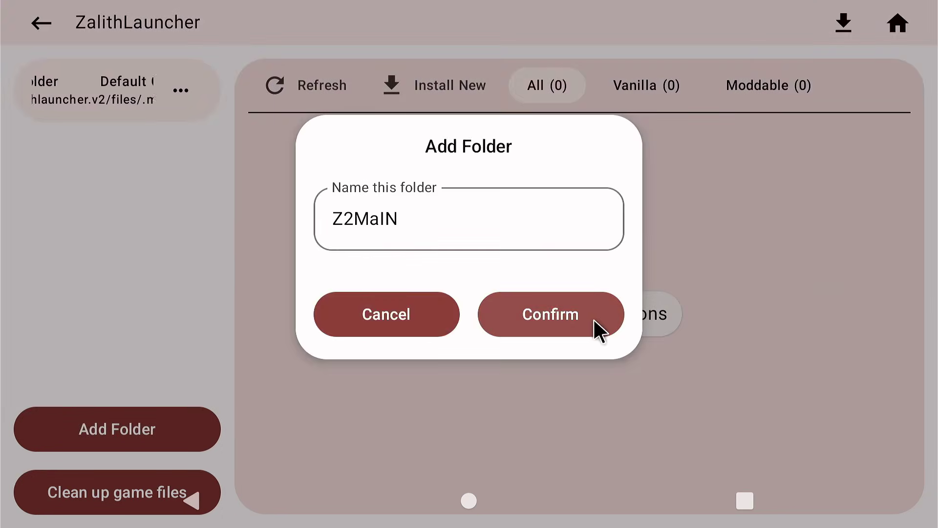
left_click(593, 320)
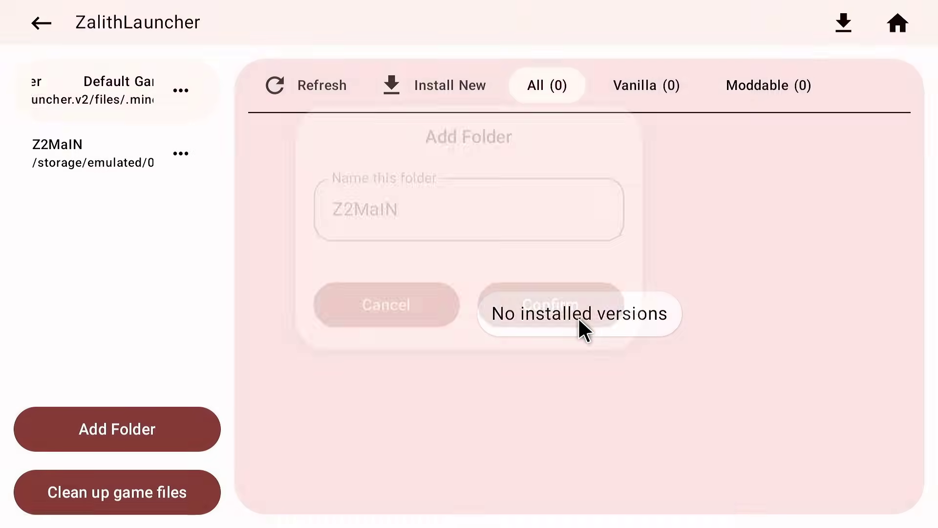
left_click(81, 153)
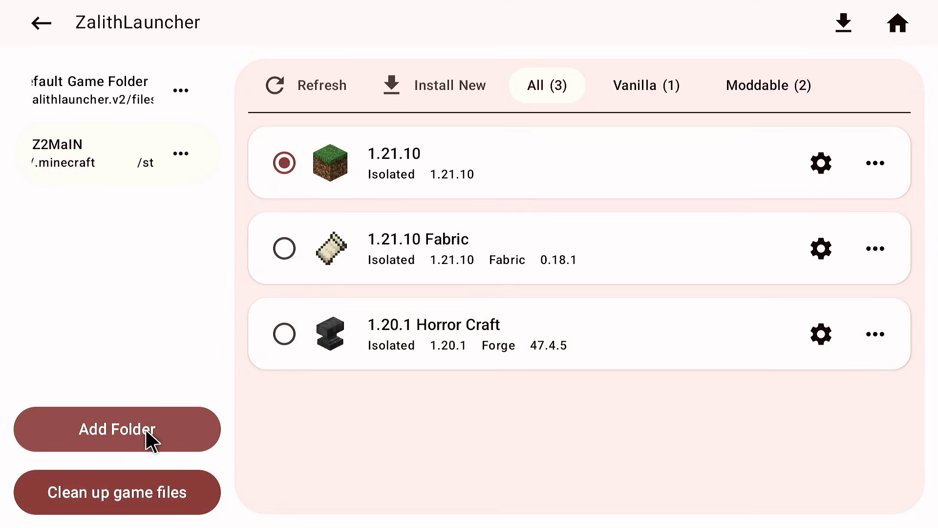
- Try to add the same Z2Stuff/.minecraft folder again under a different name
left_click(146, 430)
scroll(481, 369, "down", 10)
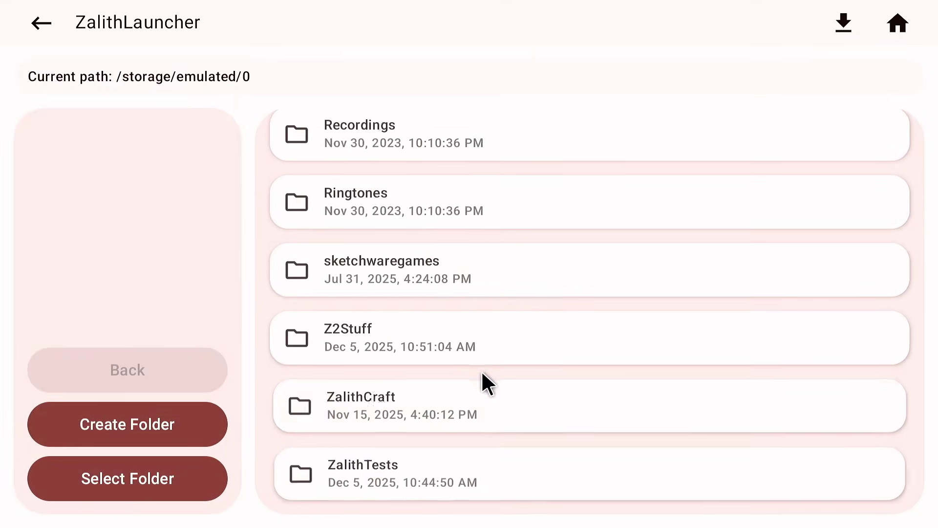
left_click(472, 348)
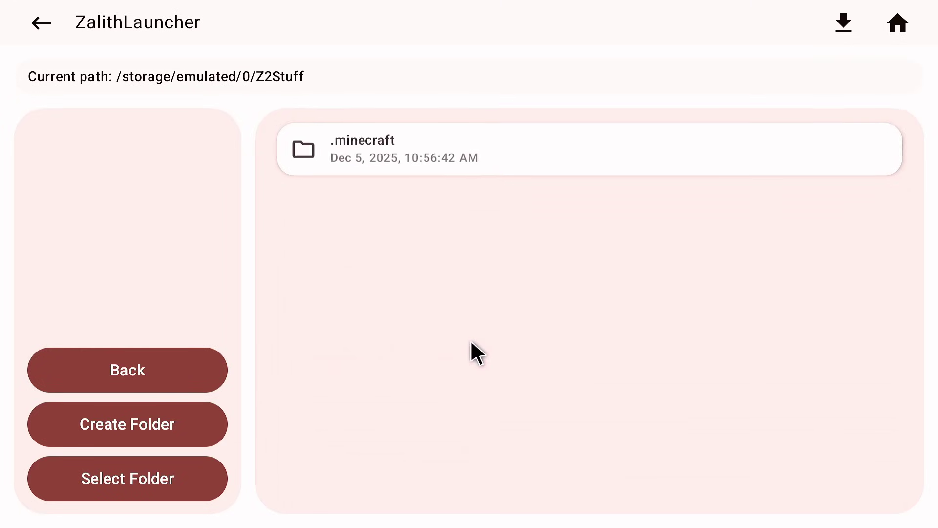
left_click(417, 137)
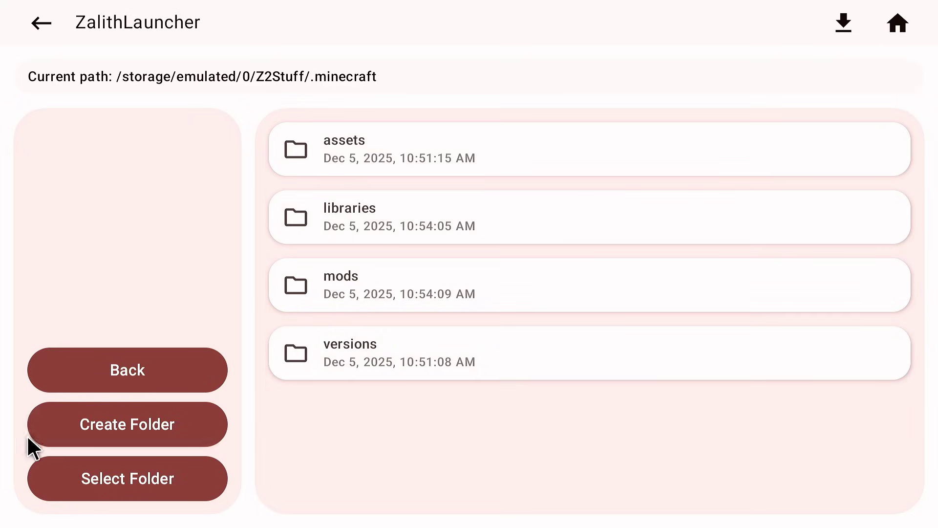
left_click(126, 479)
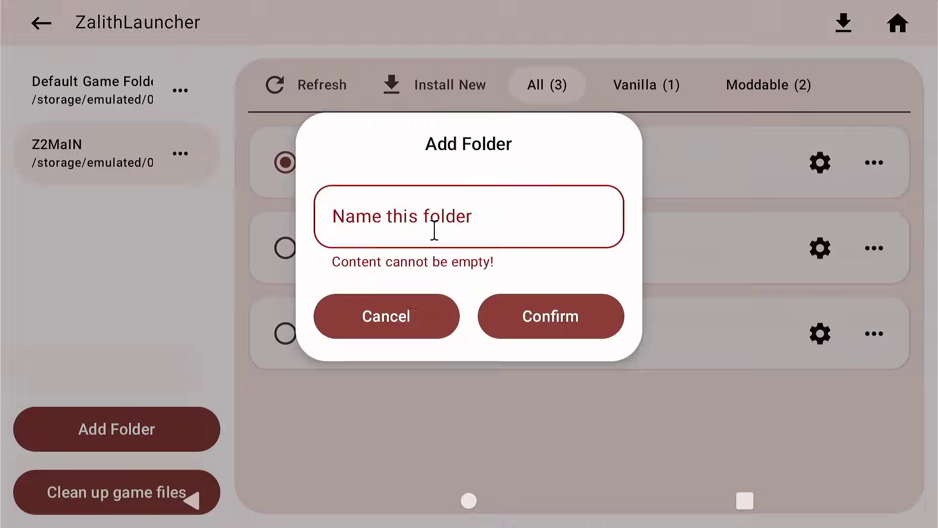
left_click(435, 231)
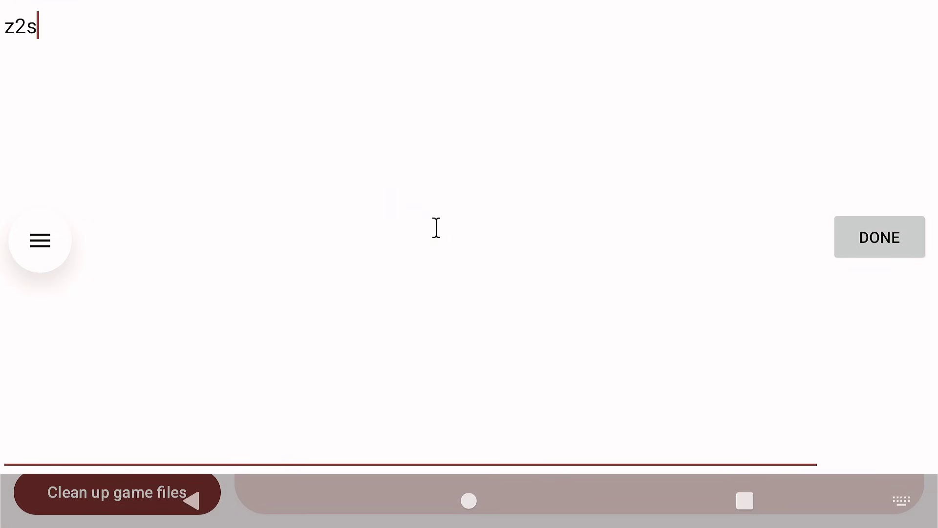
left_click(913, 252)
left_click(601, 321)
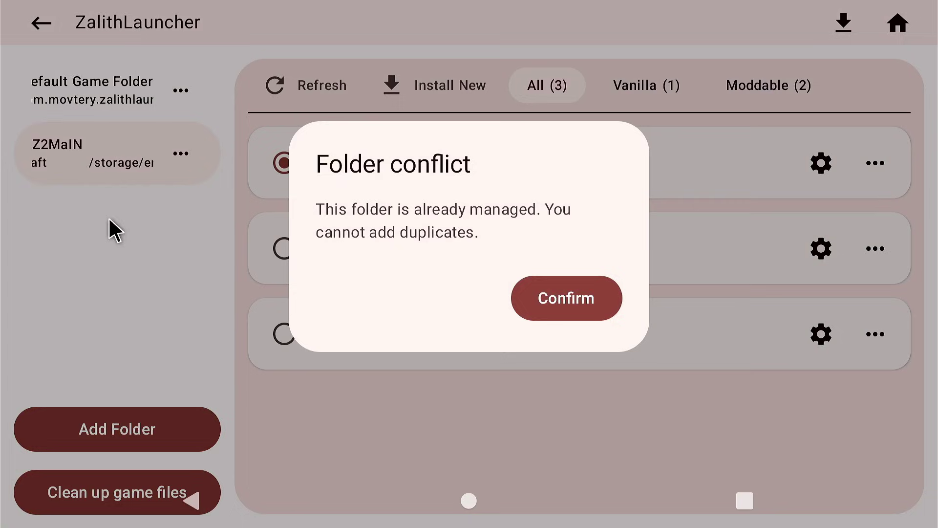
left_click(595, 316)
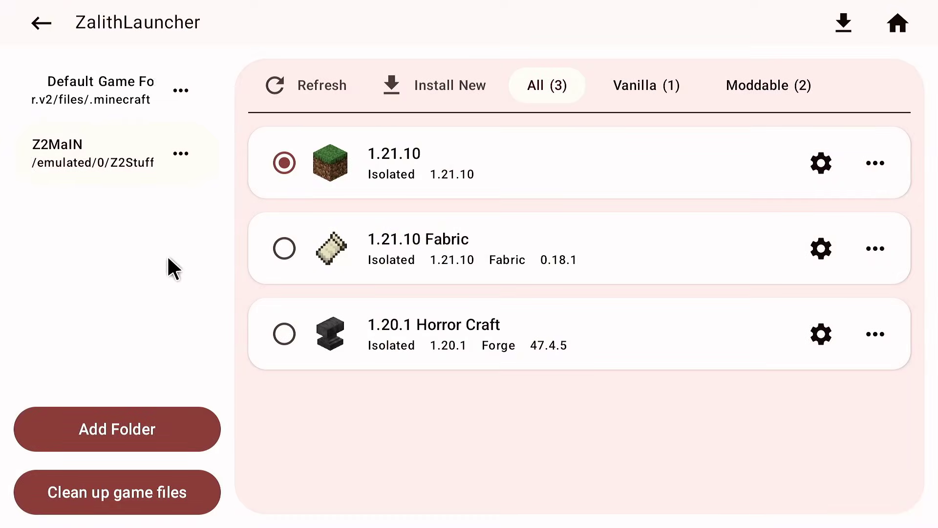
- Select the 1.20.1 Horror Craft version and launch the game with it
left_click(294, 335)
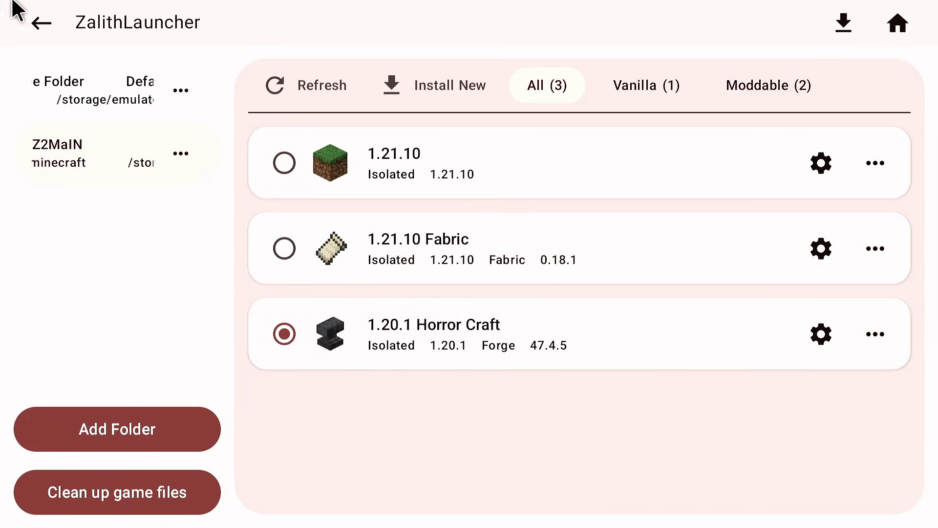
left_click(36, 20)
left_click(864, 484)
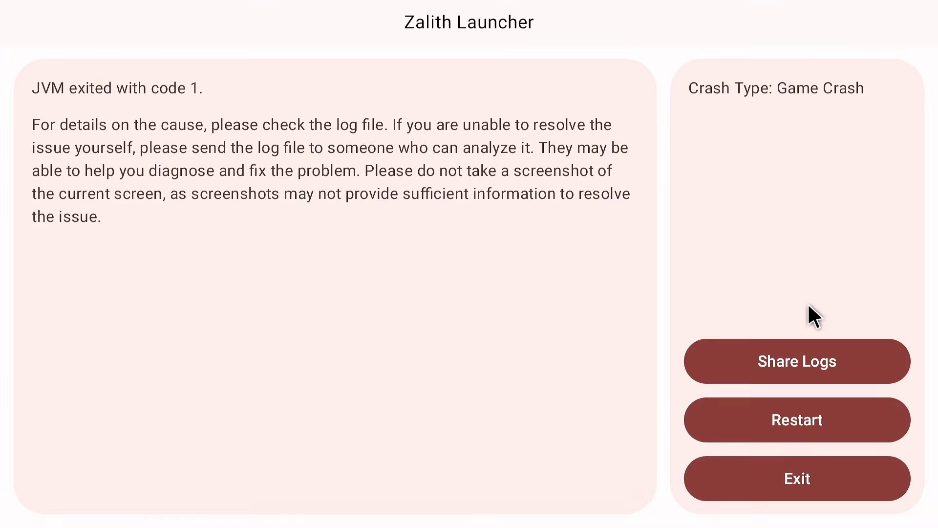
- Restart the launcher and look through the mods installed in the 1.20.1 Horror Craft version
left_click(809, 423)
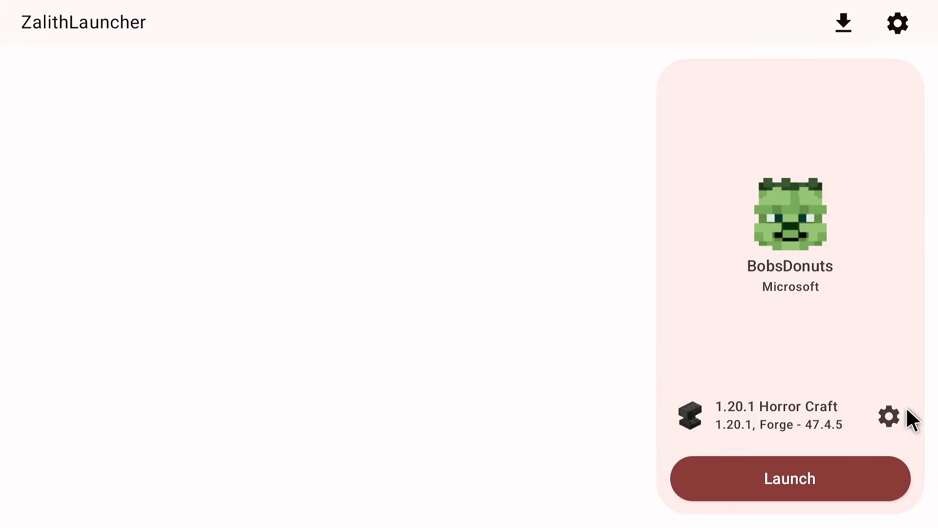
left_click(894, 416)
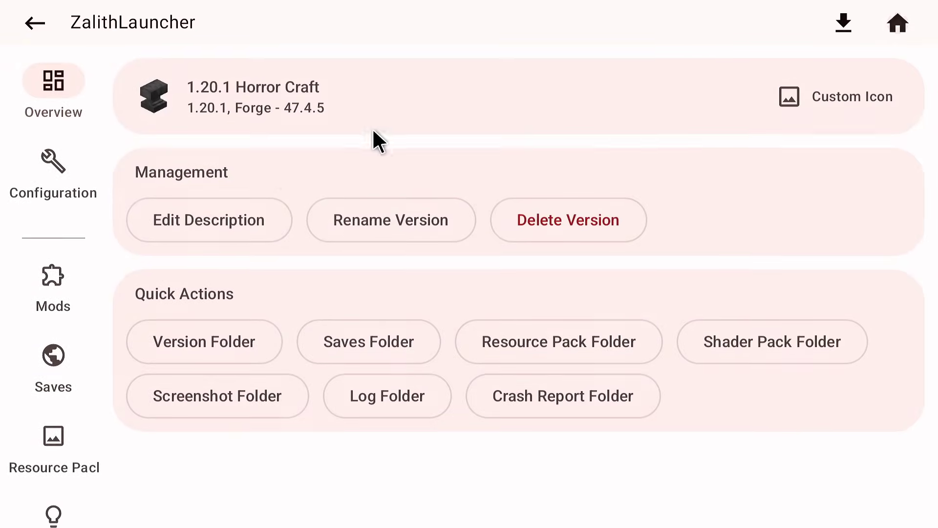
left_click(59, 289)
scroll(369, 297, "down", 5)
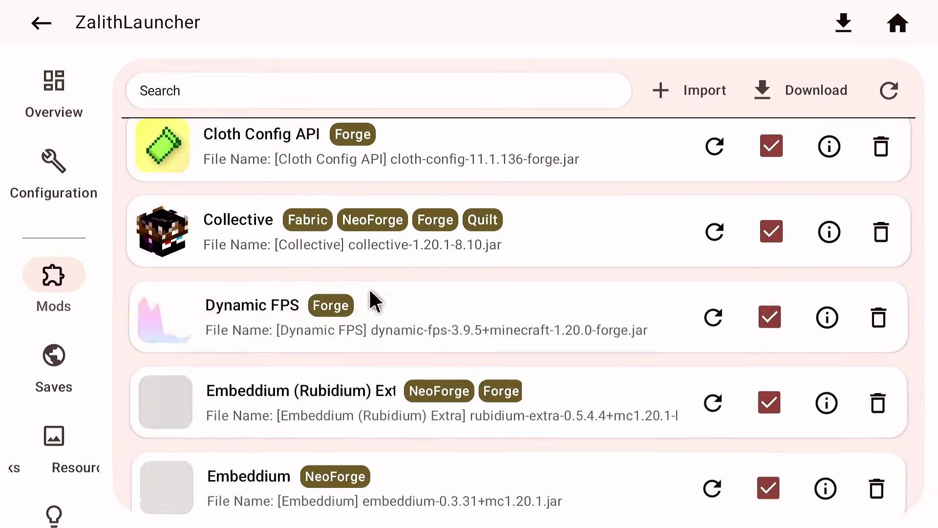
scroll(373, 299, "down", 15)
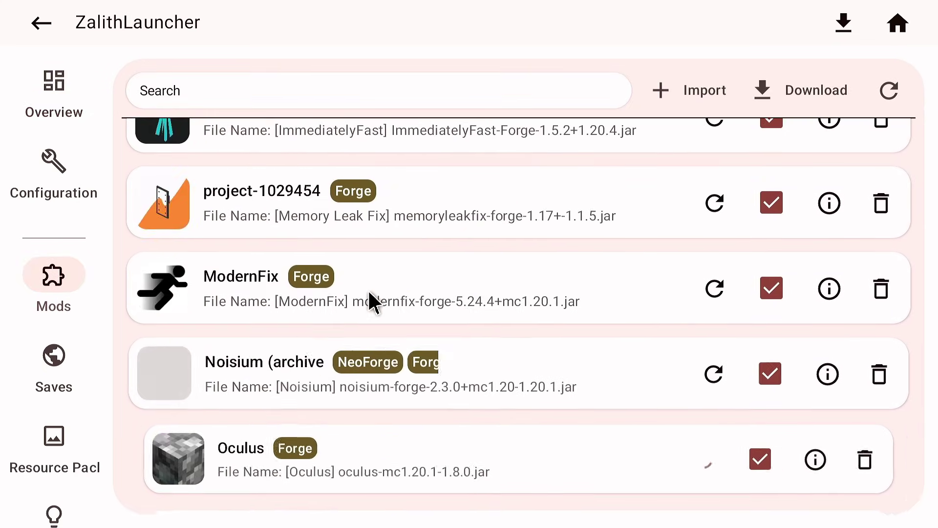
- Examine the remaining mods of the 1.20.1 Horror Craft version and its version-specific configuration settings
scroll(373, 299, "down", 6)
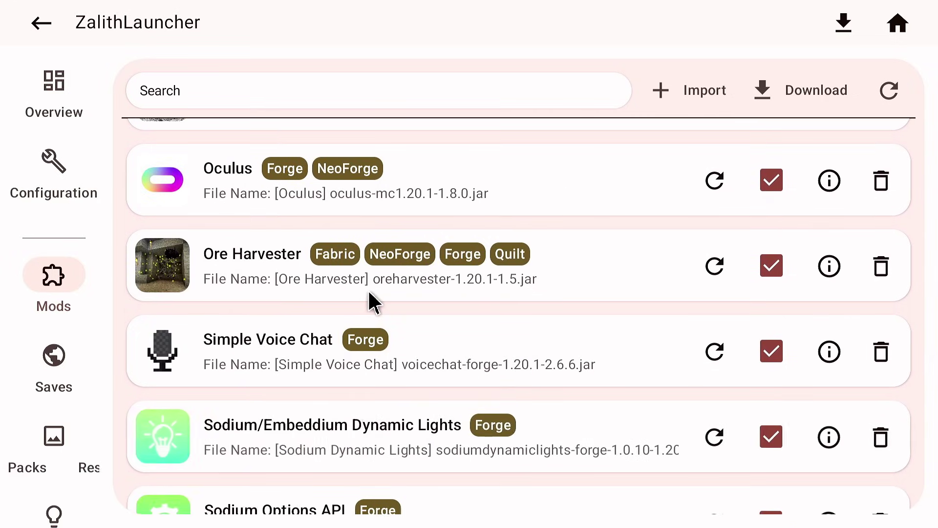
scroll(373, 299, "down", 7)
scroll(373, 299, "down", 2)
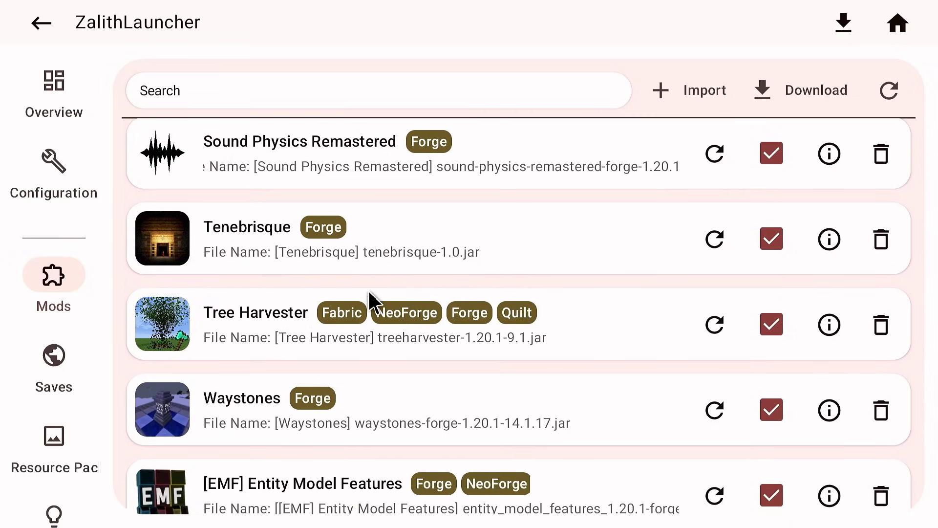
scroll(373, 299, "down", 2)
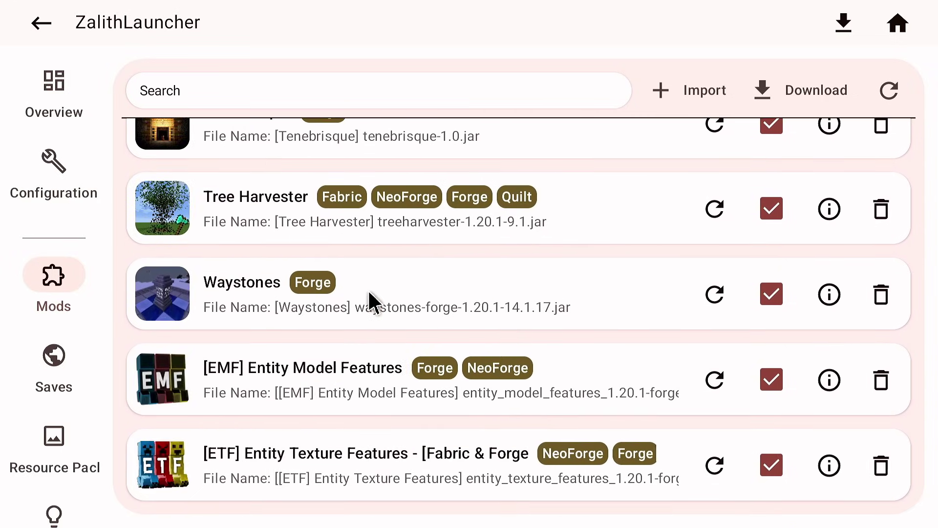
left_click(46, 28)
left_click(892, 416)
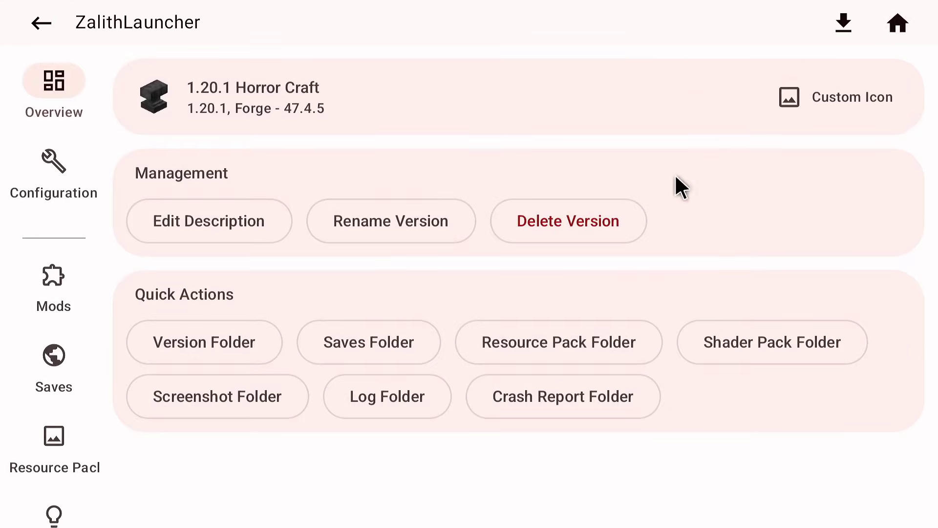
left_click(66, 173)
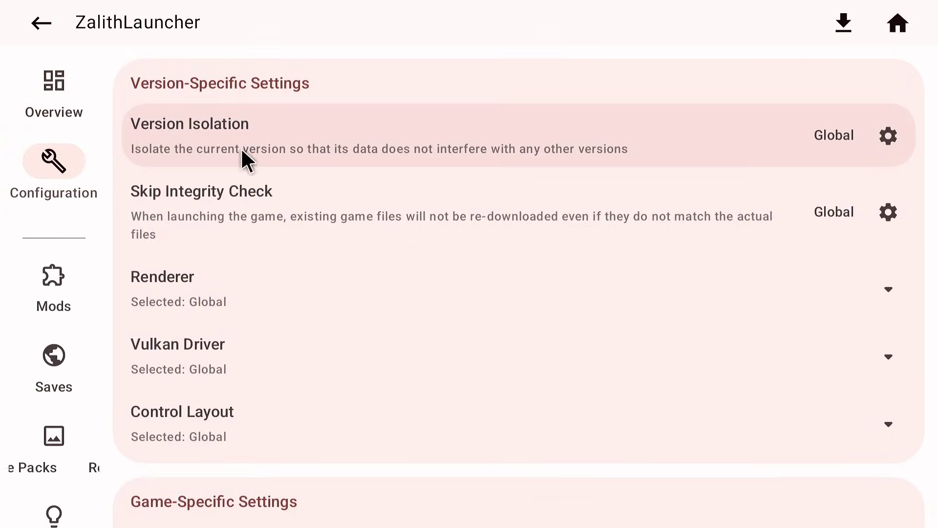
scroll(261, 249, "down", 3)
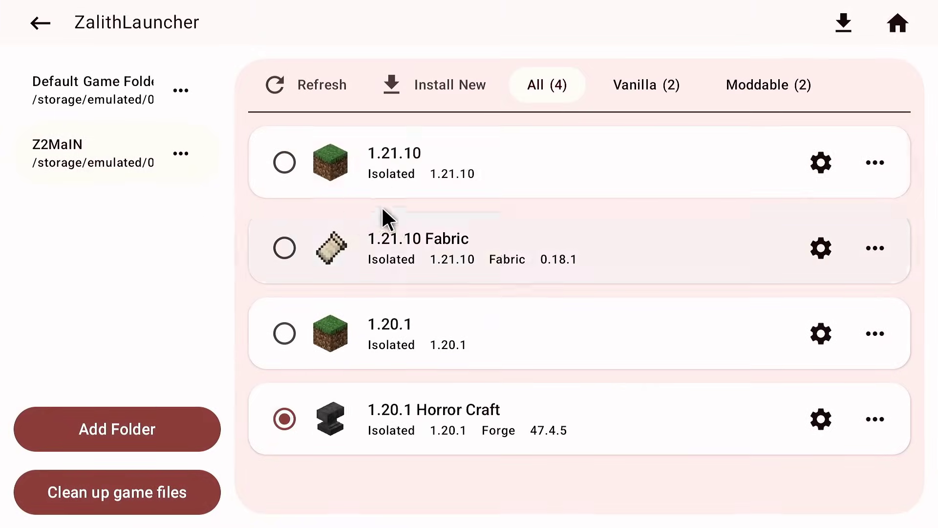
- Make 1.21.10 Fabric the selected version and disable its Controlify and Iris Shaders mods
left_click(384, 251)
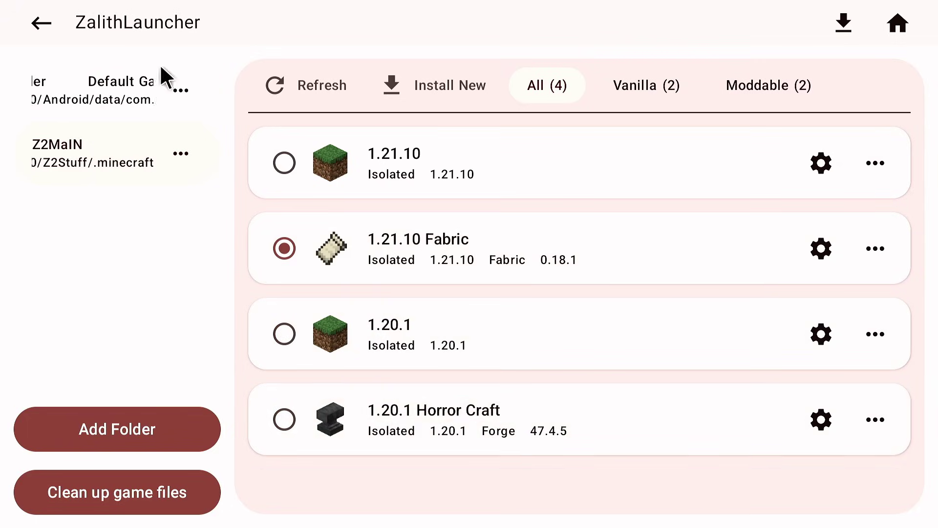
left_click(36, 27)
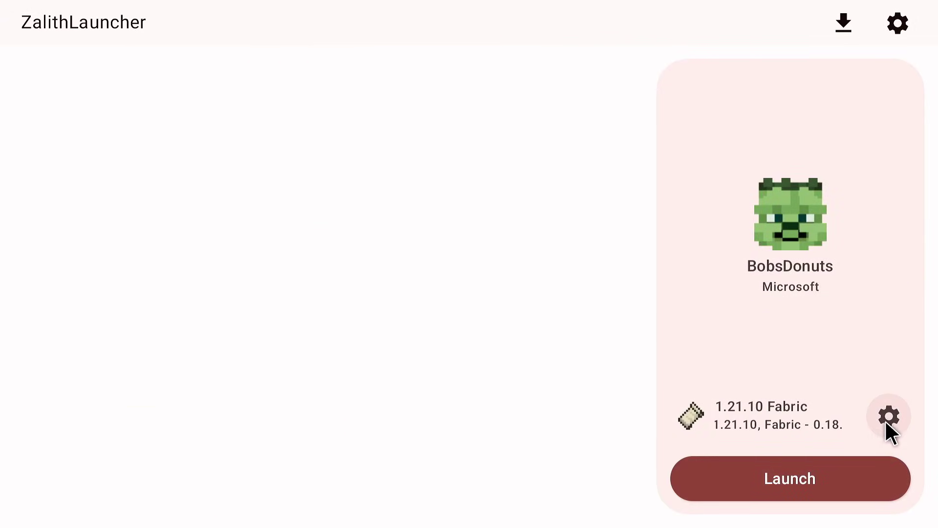
left_click(887, 419)
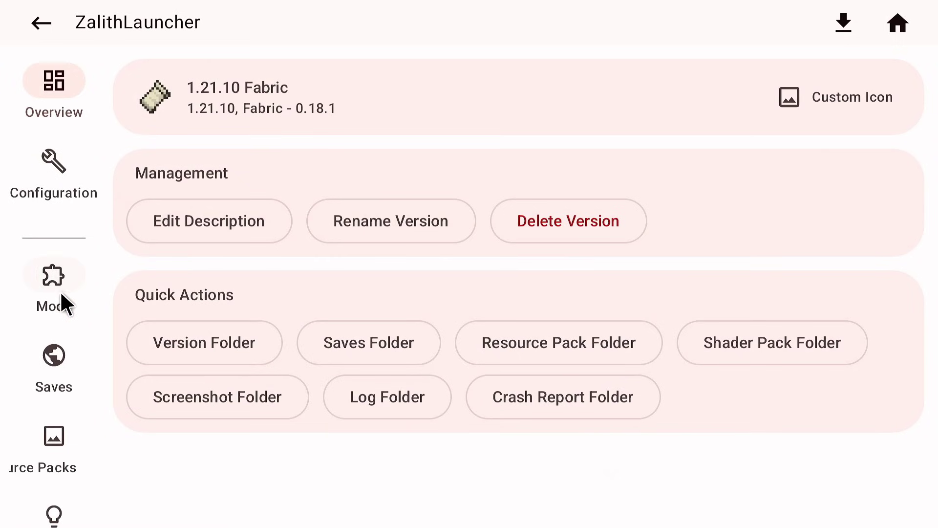
left_click(62, 296)
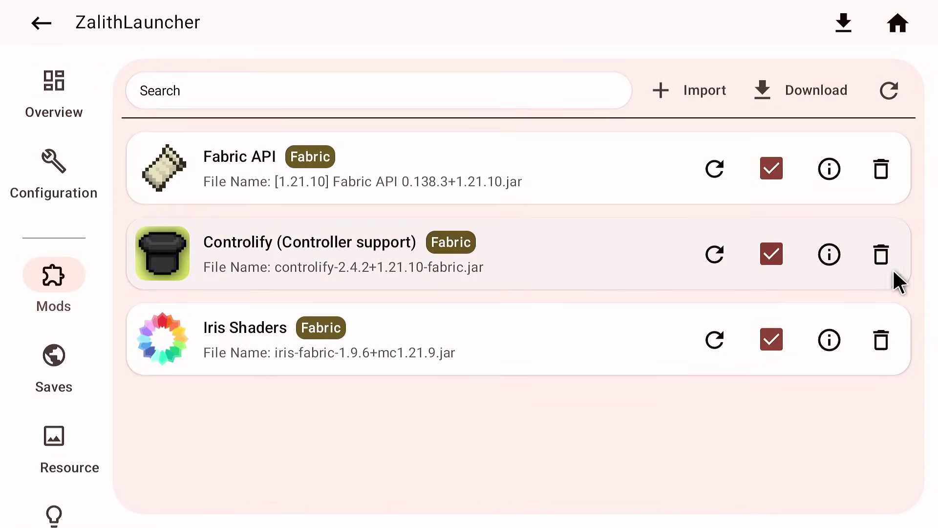
left_click(772, 254)
left_click(772, 340)
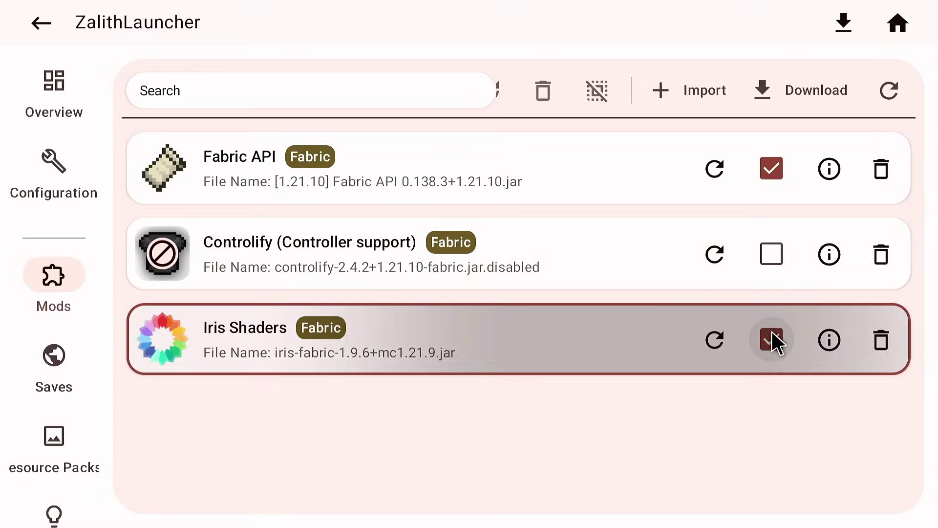
left_click(772, 340)
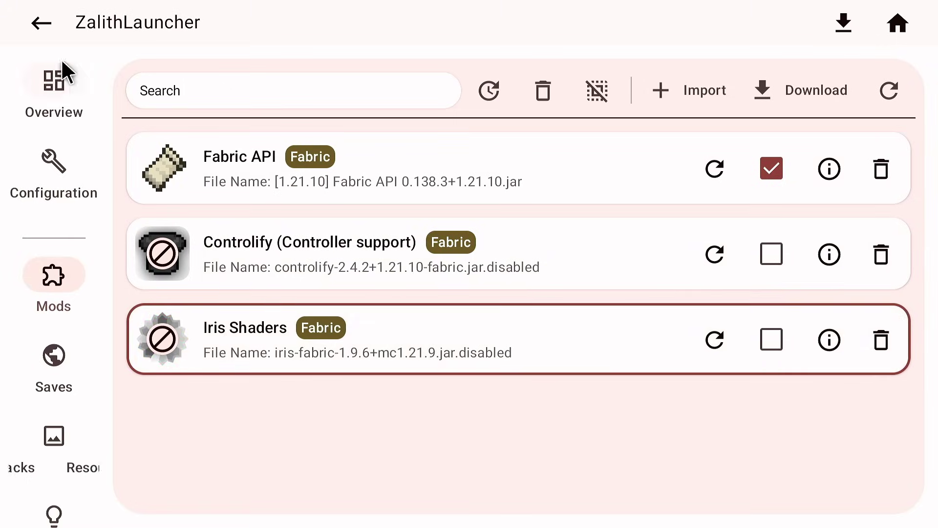
- Launch the game with the 1.21.10 Fabric version and create a new singleplayer world
left_click(41, 42)
left_click(778, 489)
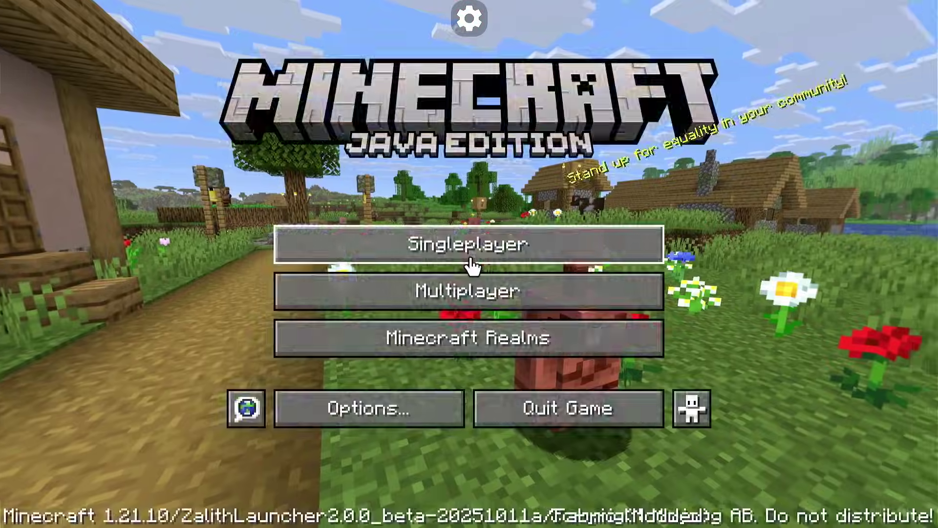
left_click(468, 254)
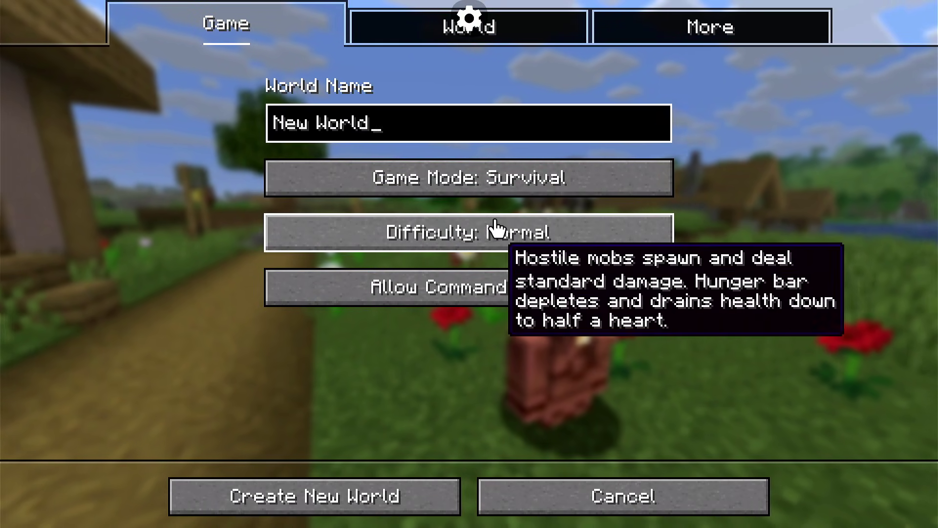
left_click(497, 230)
left_click(289, 499)
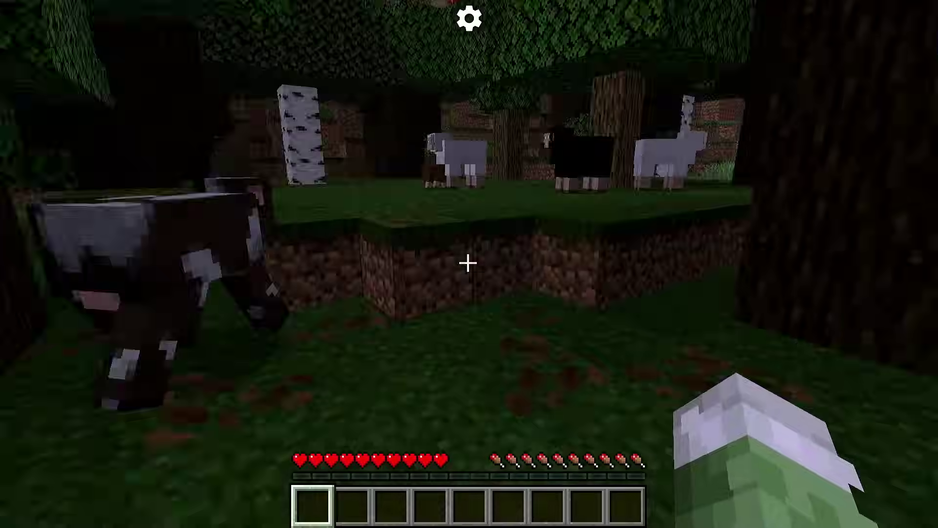
- Leave the game for the device's home screen and check the contents of the Z2Stuff folder in Emu Files
key("Escape")
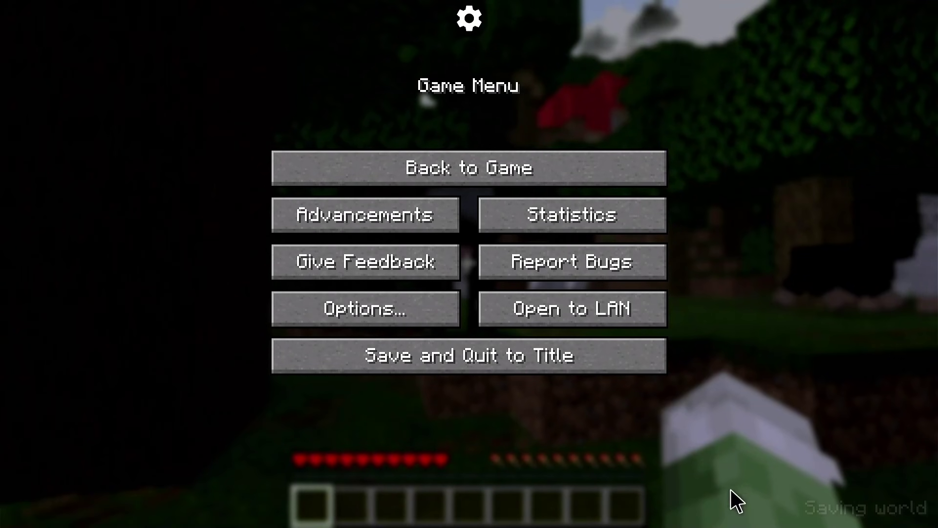
mouse_move(699, 518)
left_click(468, 500)
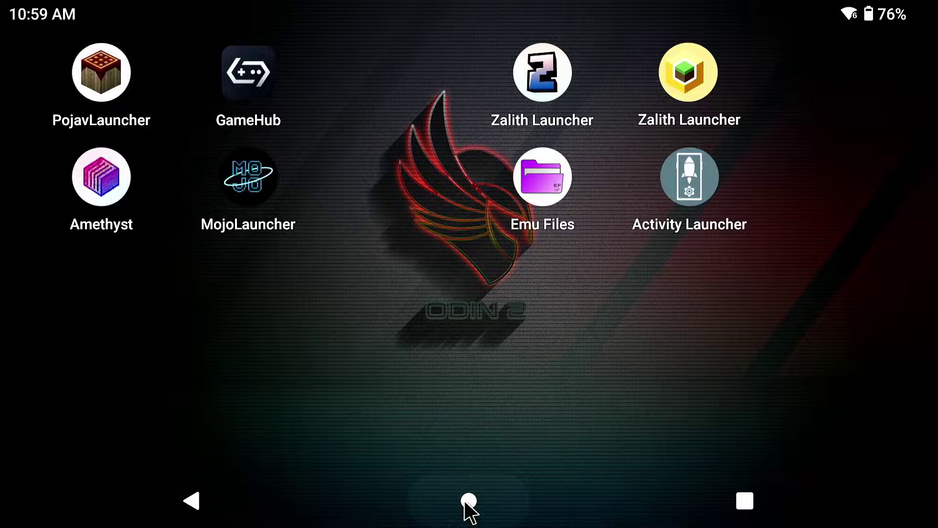
left_click(512, 200)
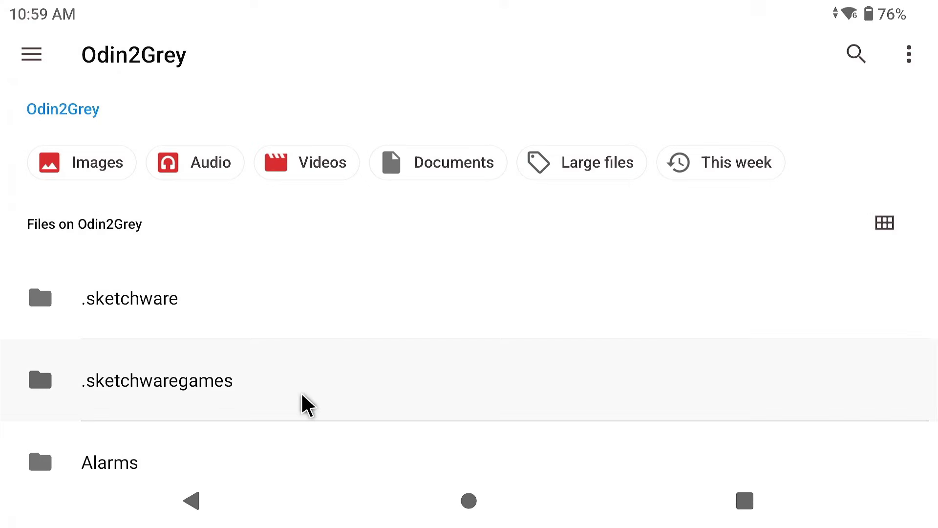
mouse_move(302, 402)
left_mouse_down()
mouse_move(322, 185)
mouse_move(307, 10)
left_mouse_up()
scroll(327, 254, "down", 10)
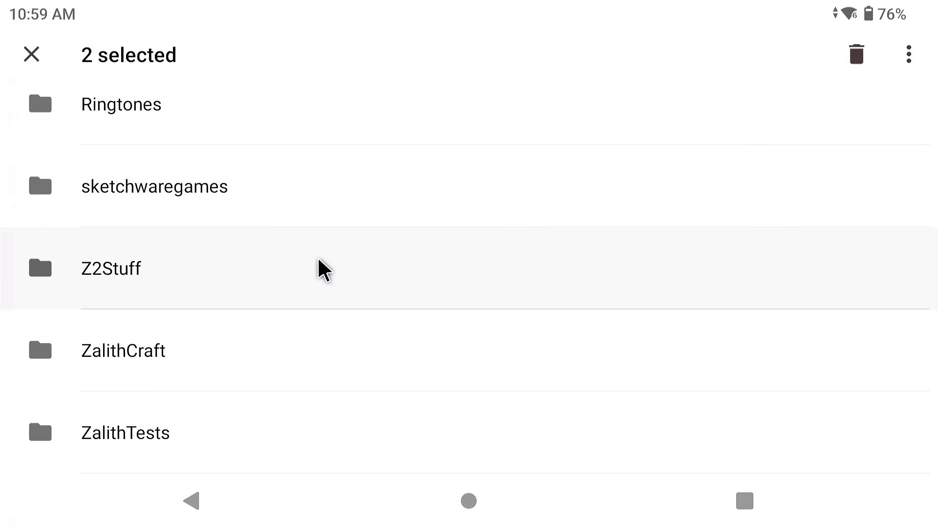
left_click(304, 254)
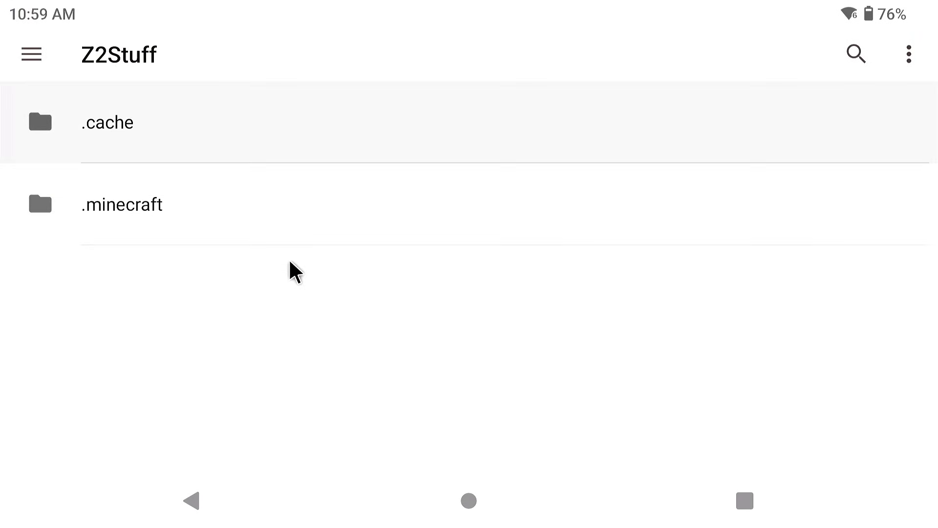
left_click(299, 220)
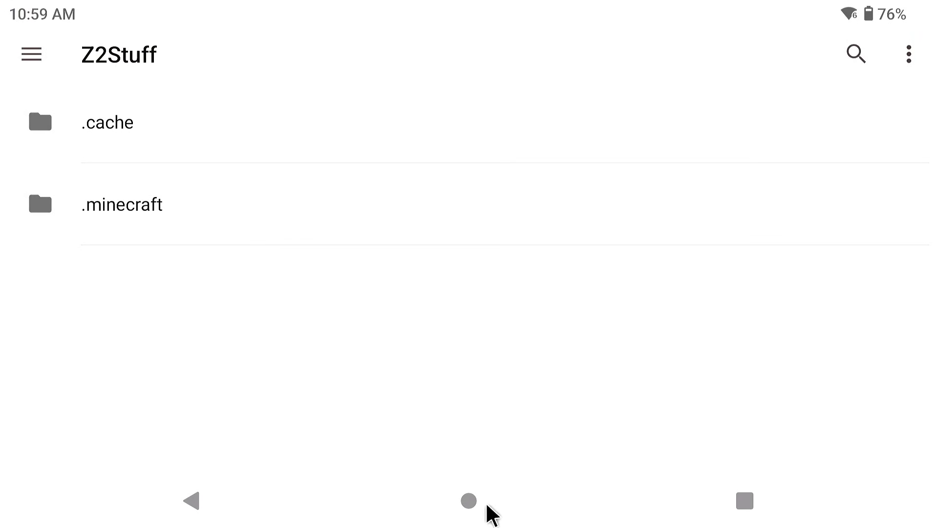
- Clear all stored data of the newer Zalith Launcher app from its app info page
left_click(485, 504)
right_click(702, 86)
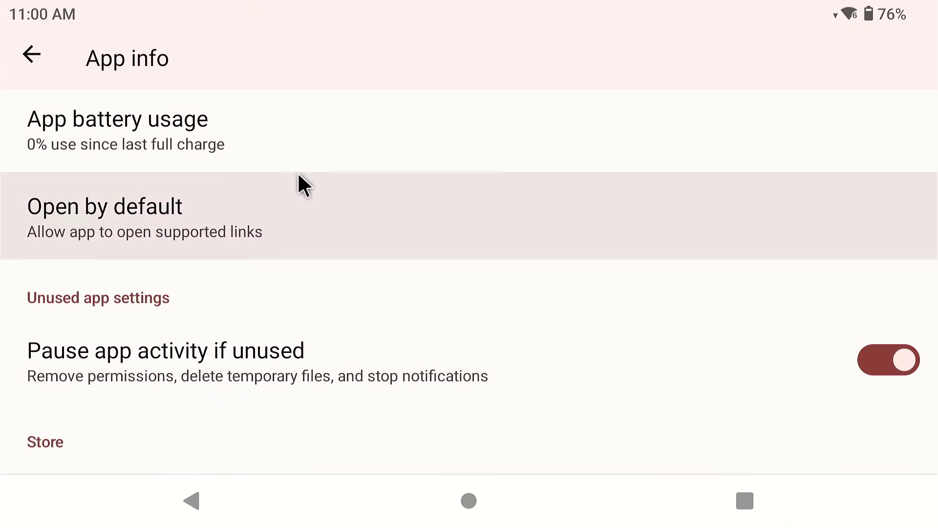
scroll(298, 189, "up", 5)
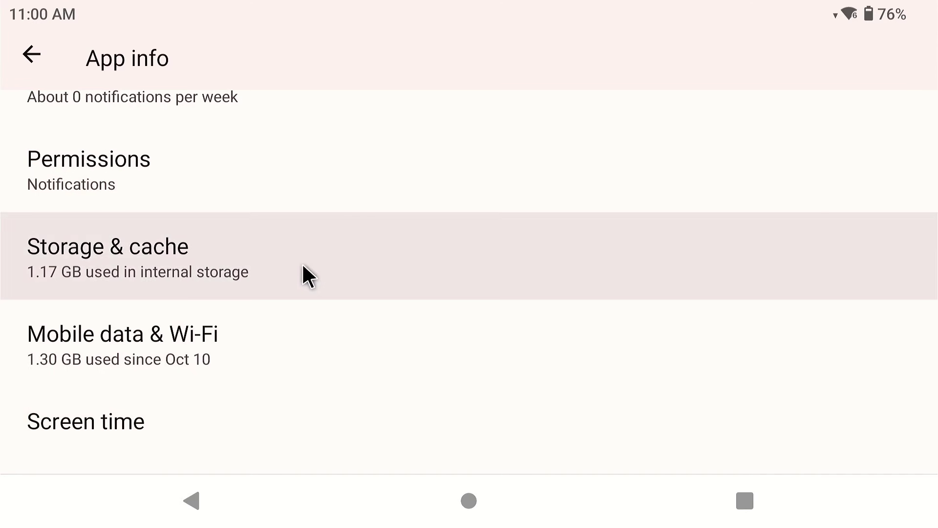
left_click(304, 266)
left_click(325, 424)
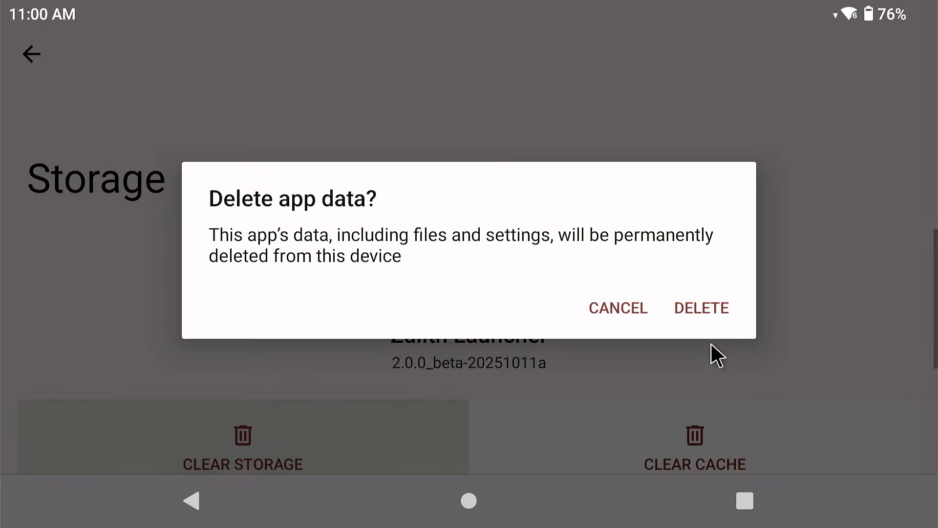
left_click(704, 316)
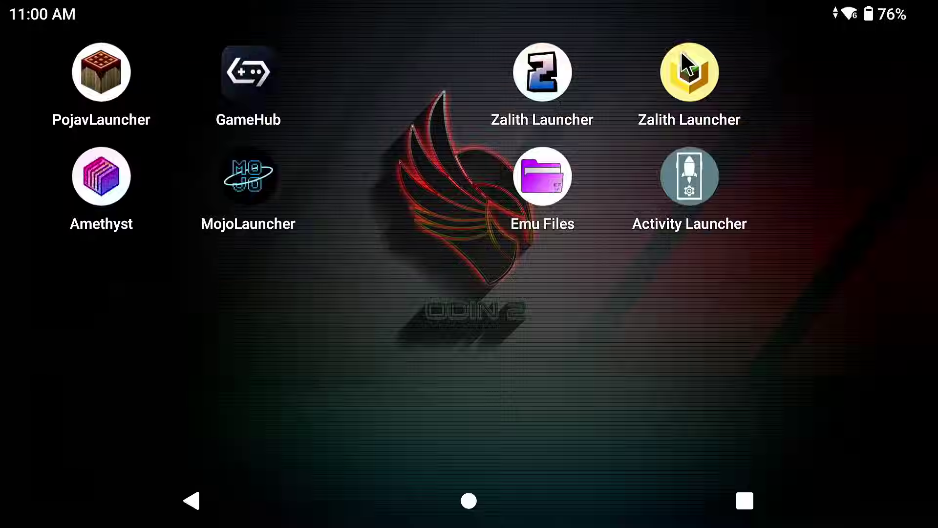
- Reopen Zalith Launcher and install its bundled runtime files
left_click(682, 68)
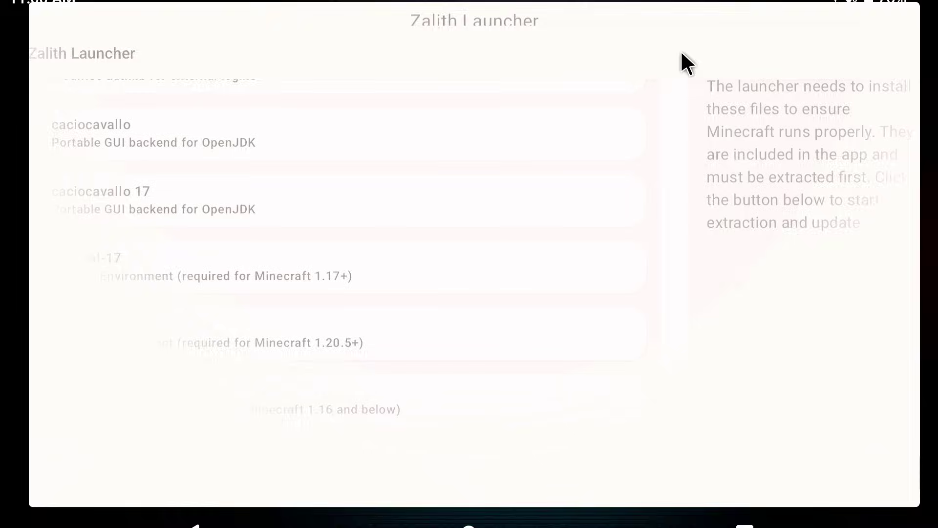
left_click(816, 483)
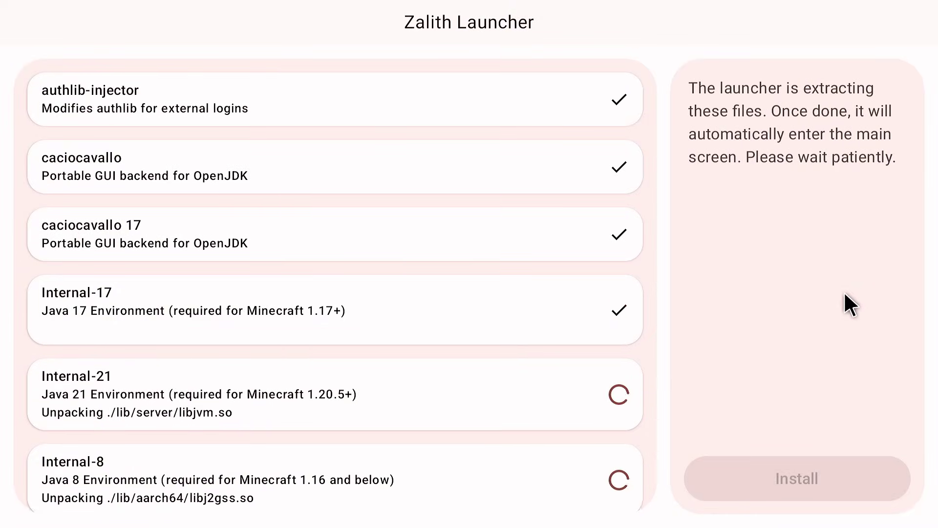
- Add the Z2Stuff/.minecraft folder from shared storage as a game folder named nAIN
left_click(764, 418)
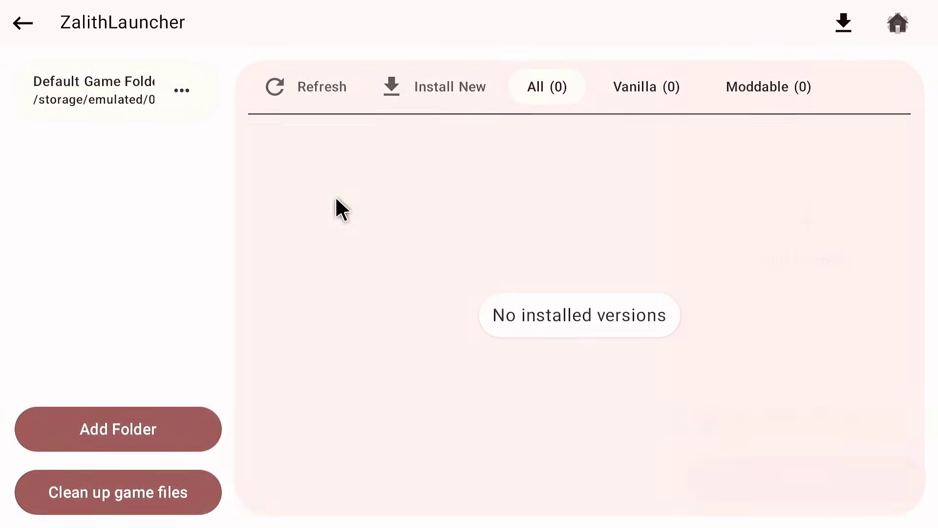
left_click(148, 433)
scroll(451, 362, "down", 10)
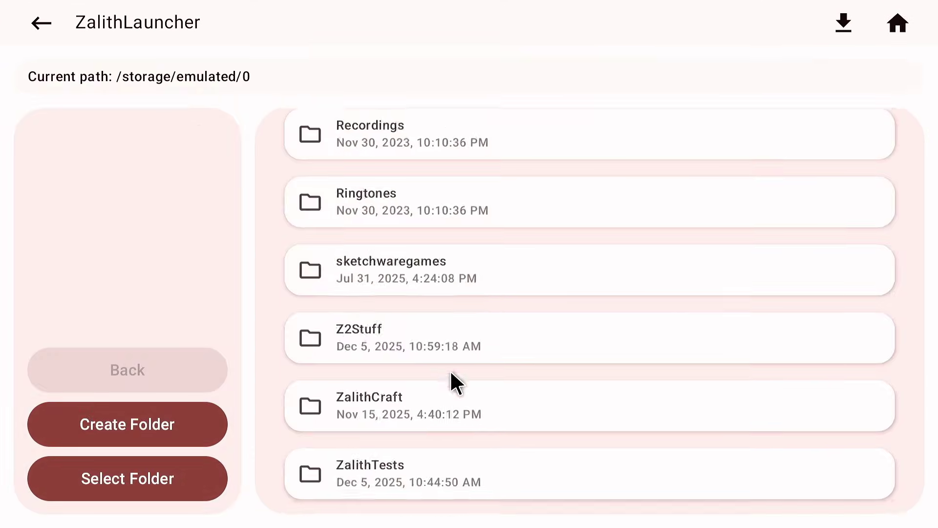
left_click(425, 336)
left_click(430, 202)
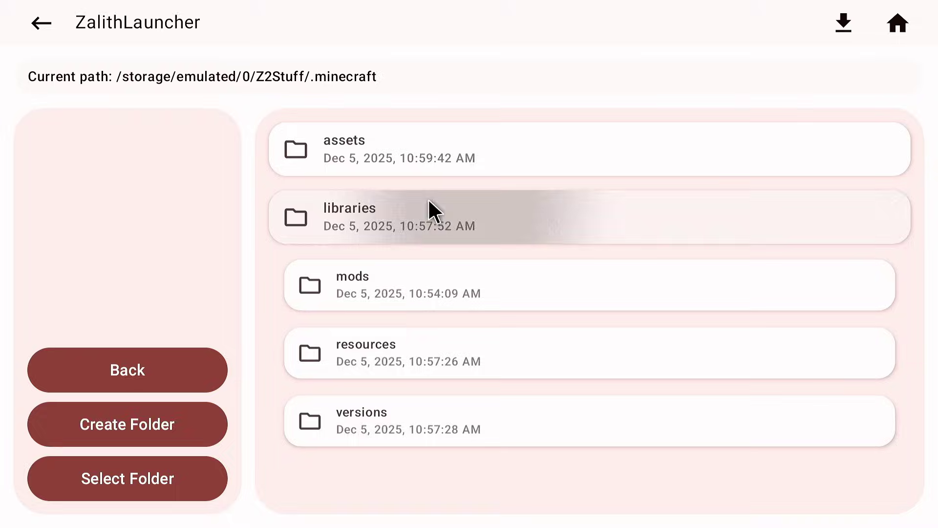
left_click(165, 482)
left_click(510, 222)
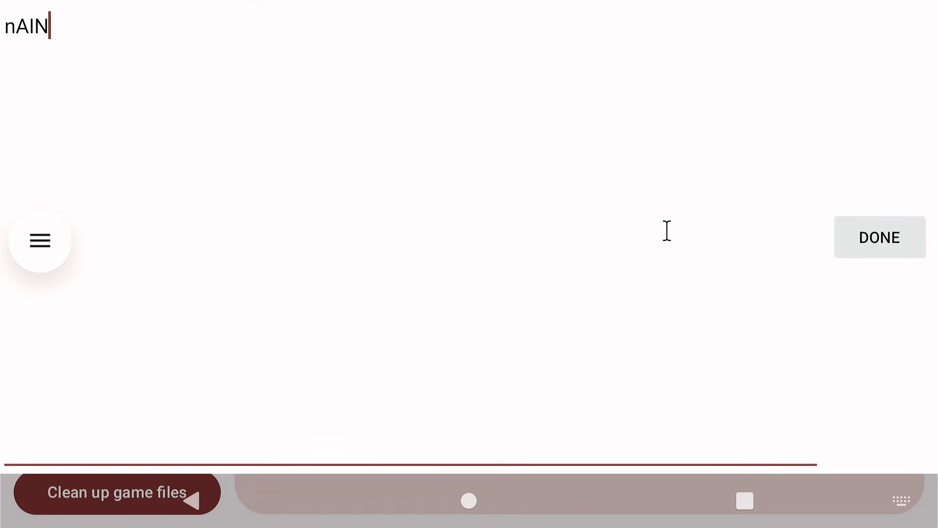
left_click(880, 259)
left_click(551, 320)
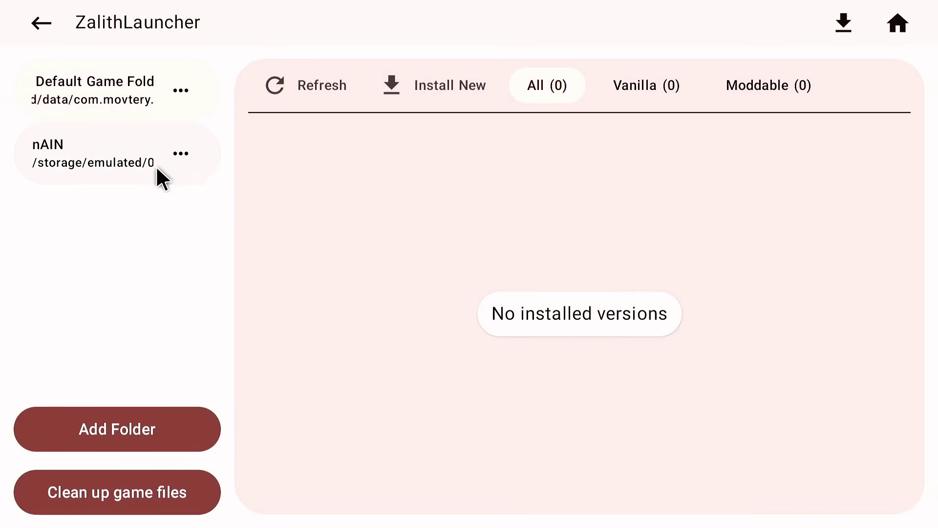
- Compare the installed versions in the nAIN game folder with those in the default game folder
left_click(156, 165)
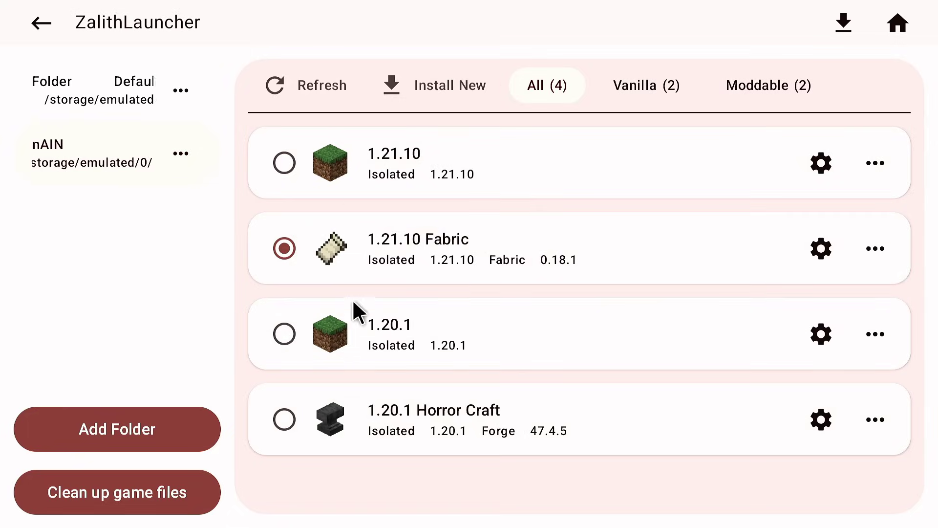
left_click(106, 96)
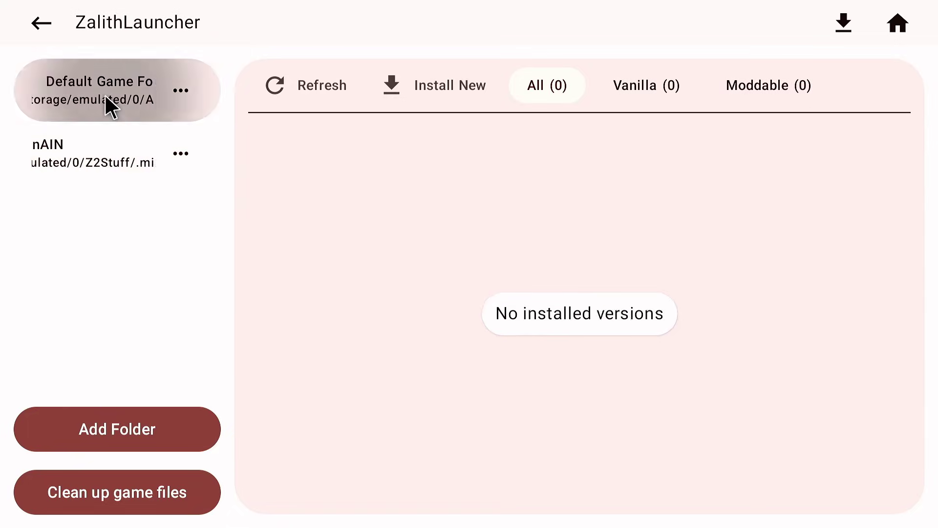